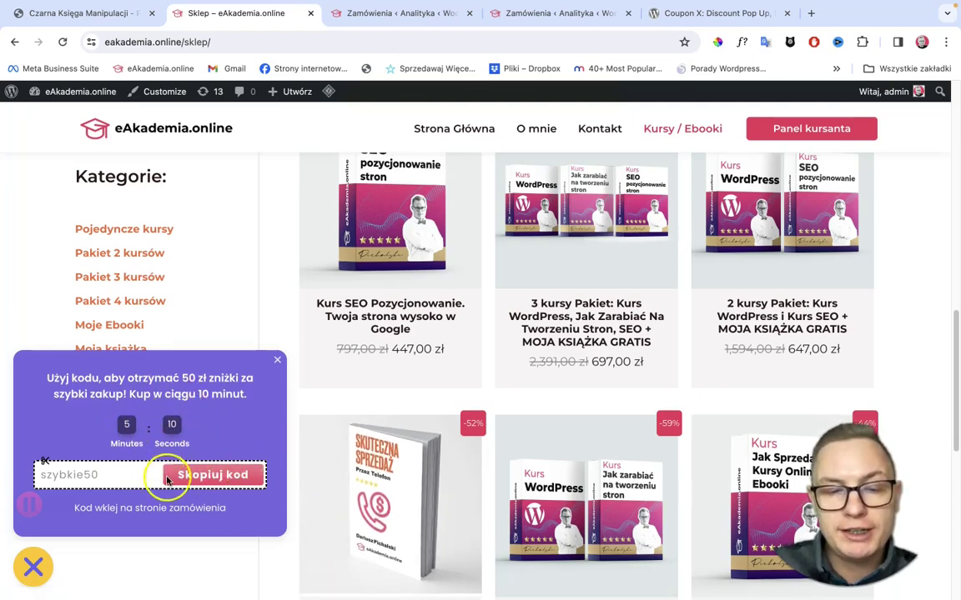
# Step: Copy the 50 zł discount code from the shop popup and proceed from the WordPress course page to its order form
pyautogui.click(215, 475)
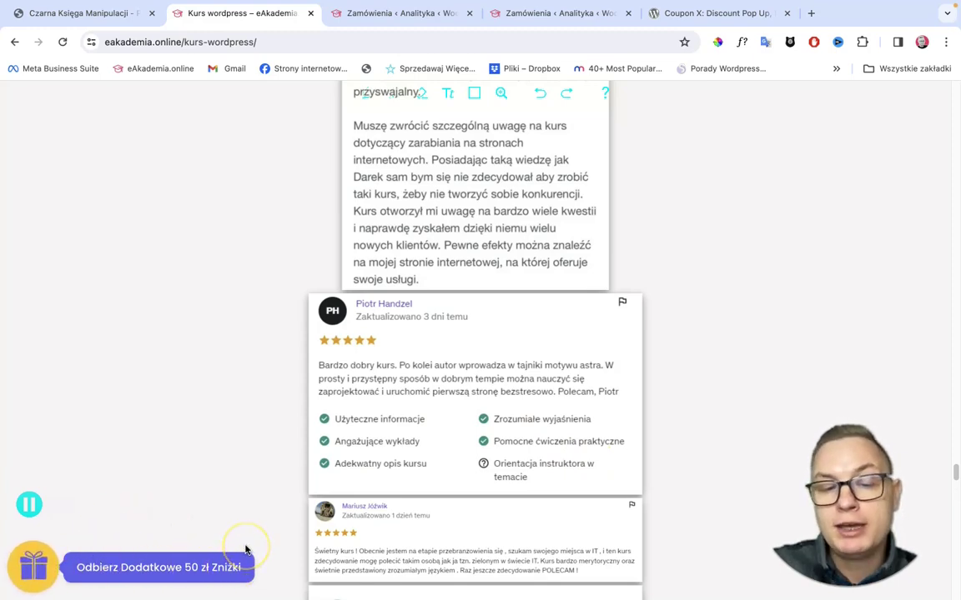
pyautogui.click(170, 570)
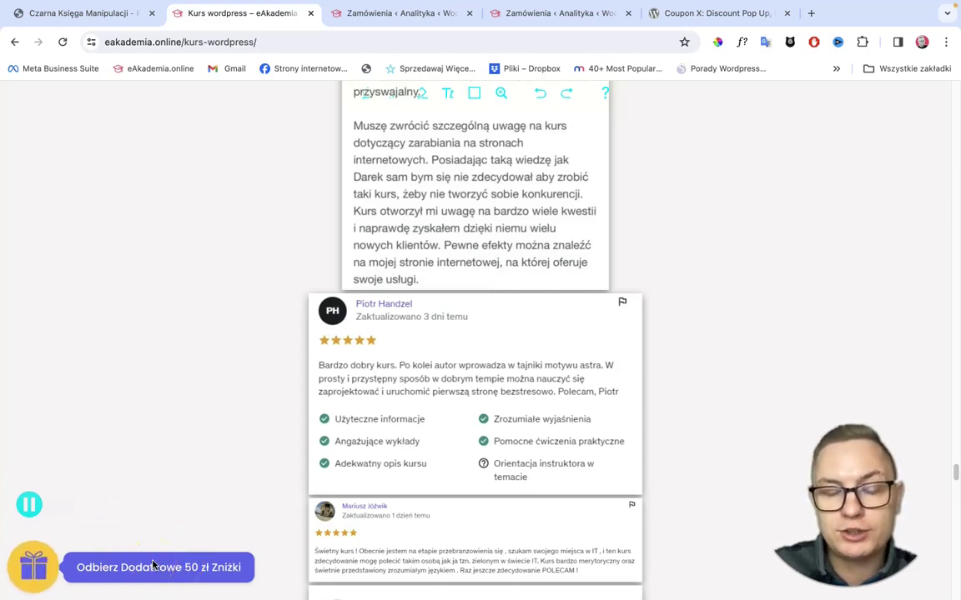
pyautogui.scroll(-15, 367, 461)
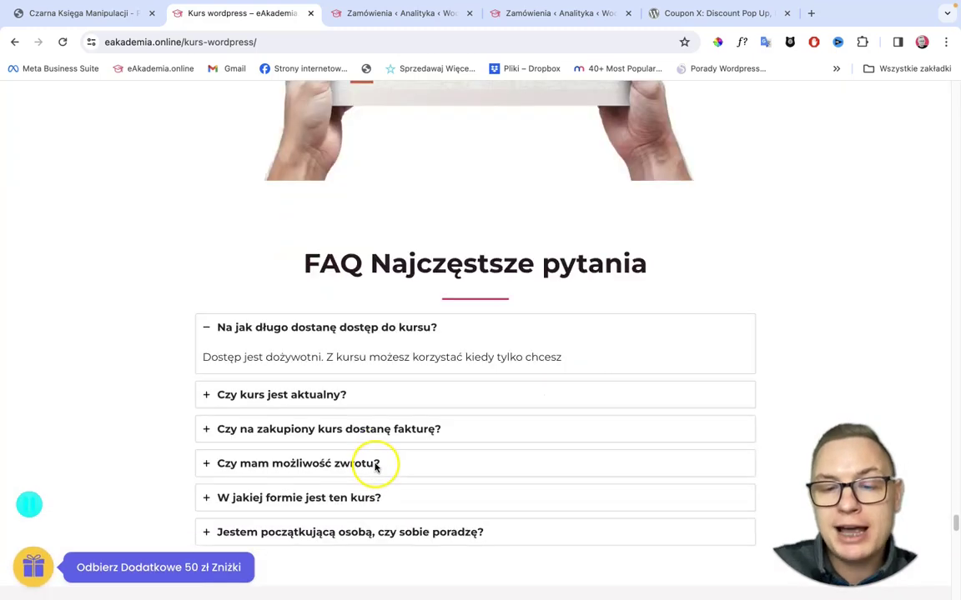
pyautogui.scroll(-8, 375, 467)
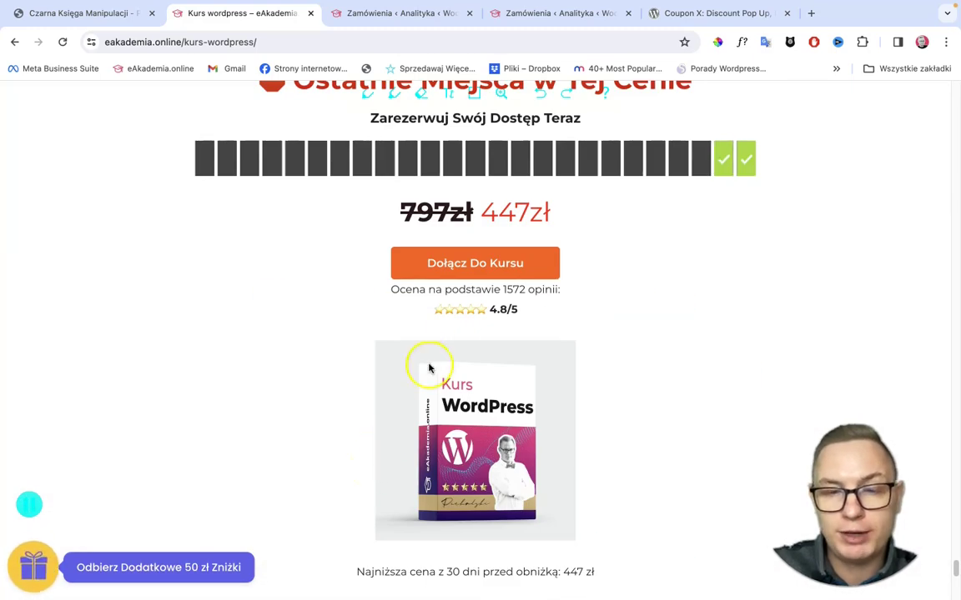
pyautogui.click(425, 267)
pyautogui.scroll(-1, 488, 304)
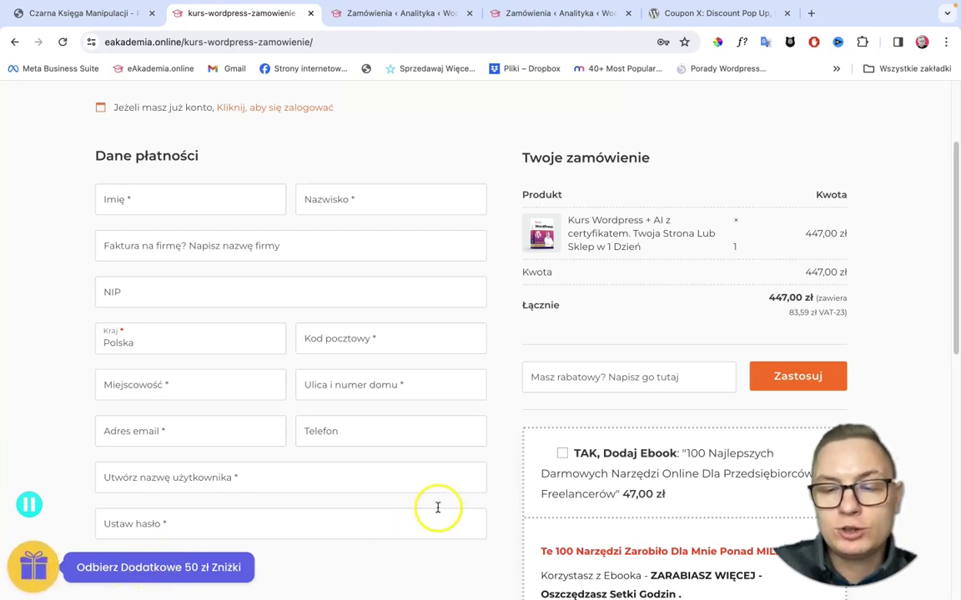
# Step: Review the course order form with its discount code field and reopen the 50 zł discount popup
pyautogui.scroll(-4, 570, 439)
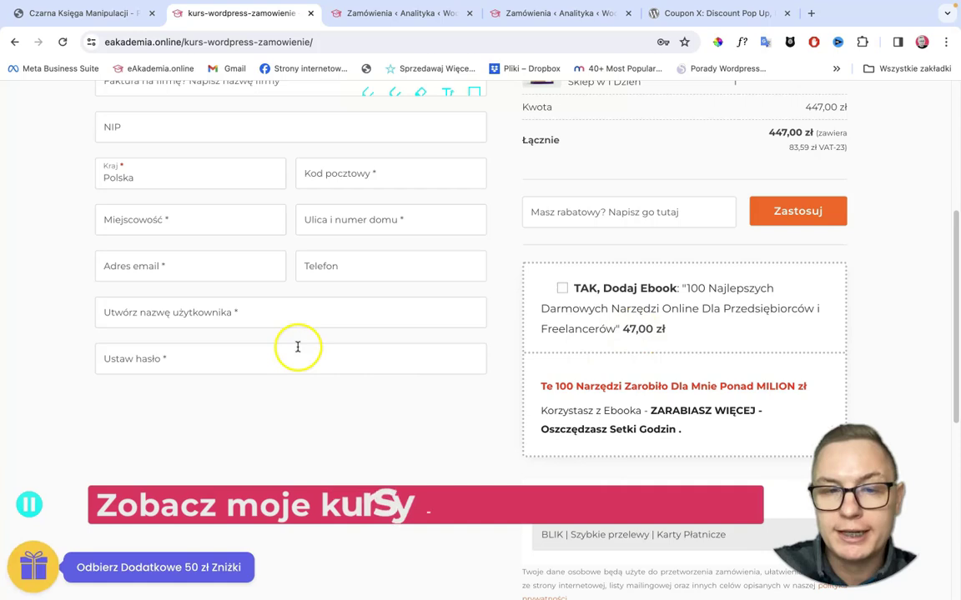
pyautogui.scroll(3, 219, 480)
pyautogui.scroll(-5, 219, 481)
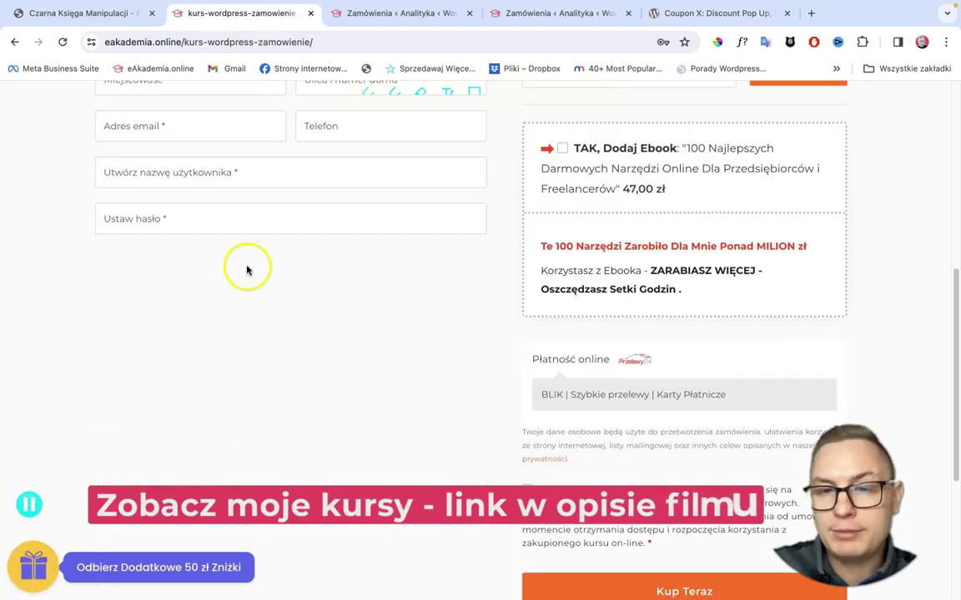
pyautogui.scroll(1, 518, 288)
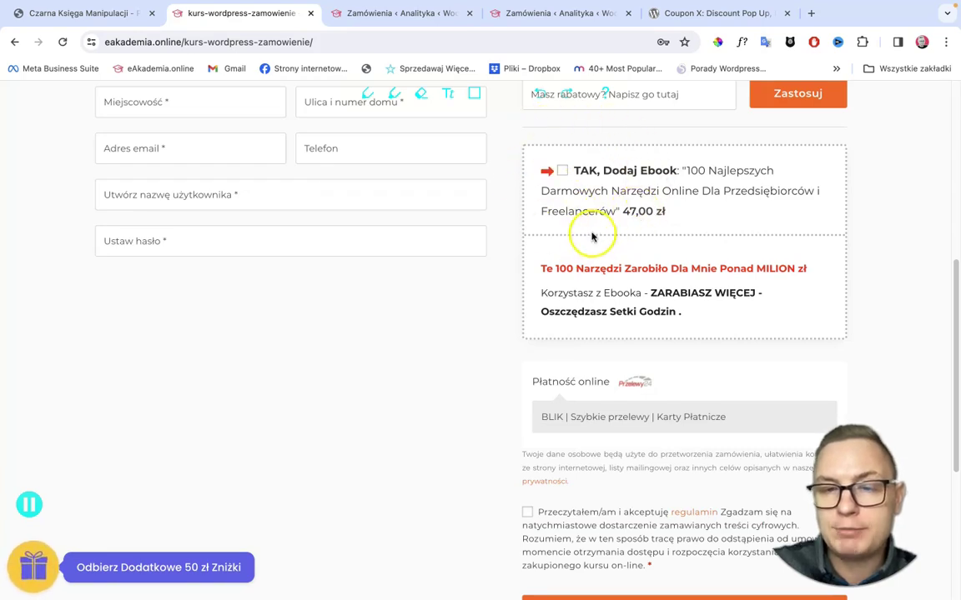
pyautogui.click(33, 567)
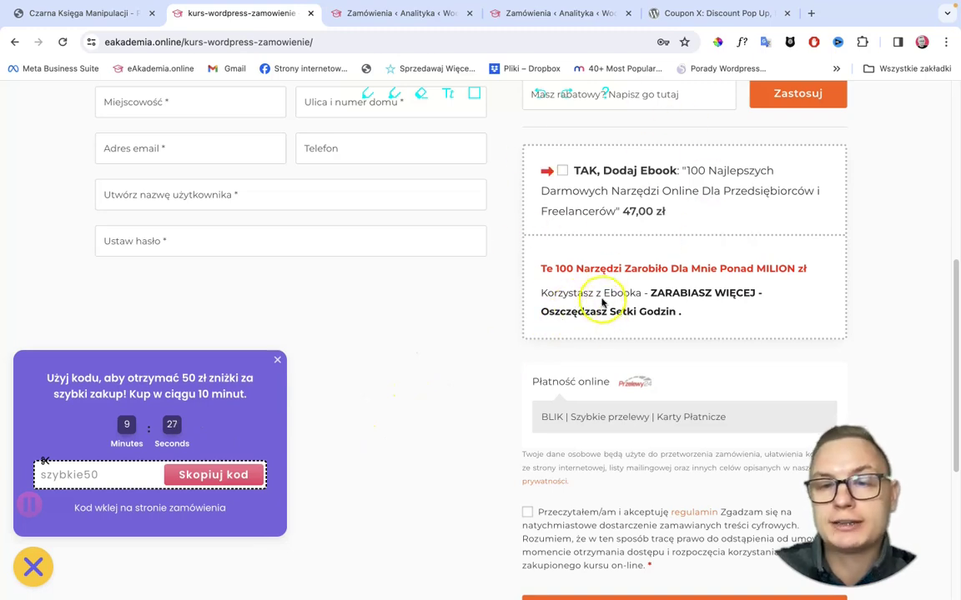
# Step: Switch to the Wensli Group plugin list, highlight Coupon X Discount Pop Up, and open the Coupon X dashboard
pyautogui.press('super+5')
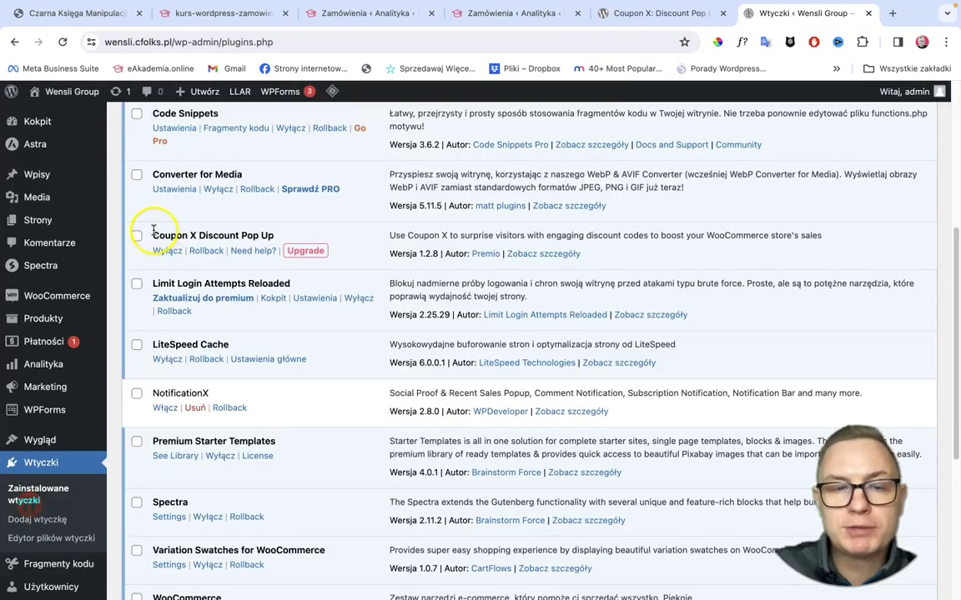
pyautogui.moveTo(152, 230); pyautogui.dragTo(281, 234)
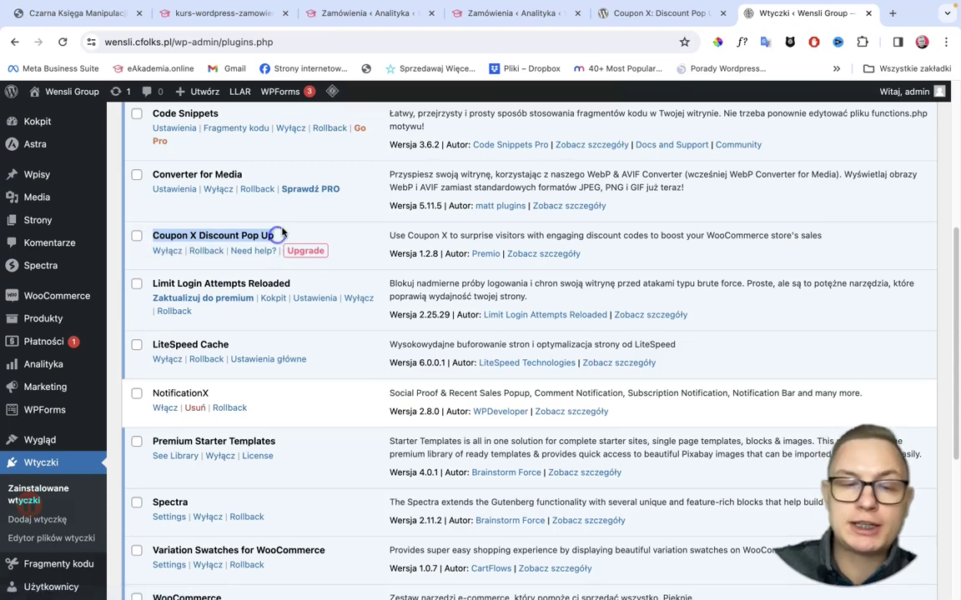
pyautogui.scroll(-5, 86, 414)
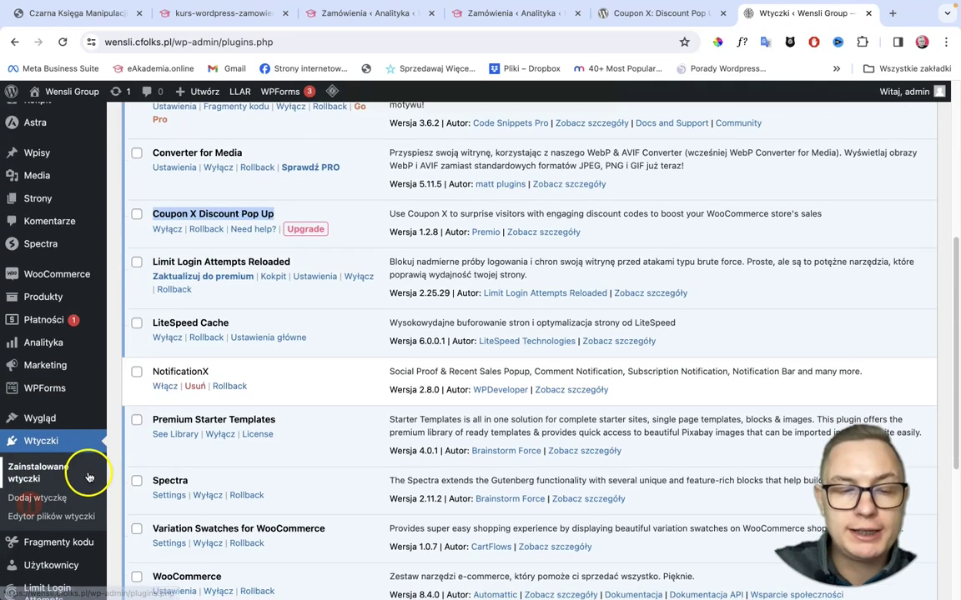
pyautogui.moveTo(58, 455)
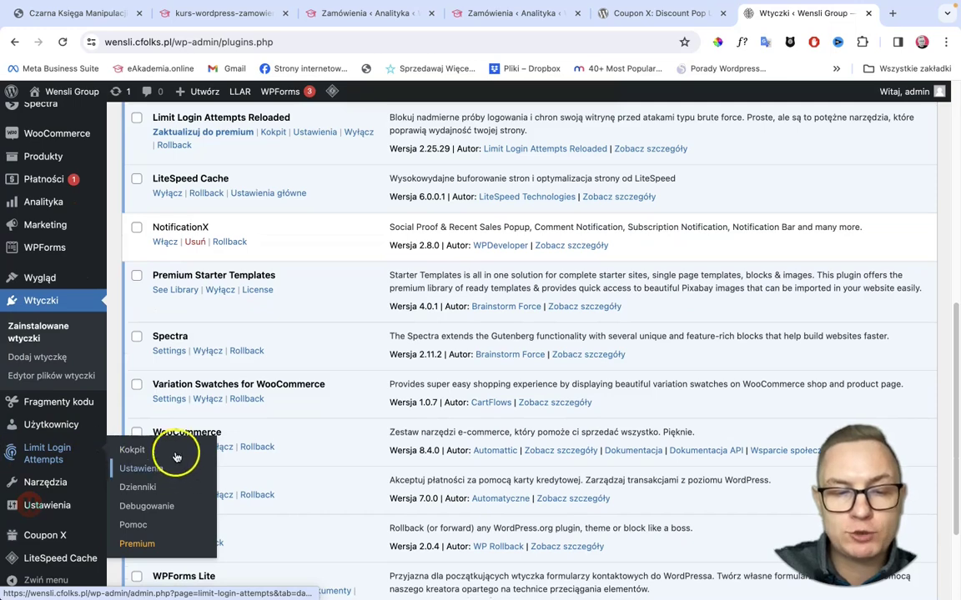
pyautogui.moveTo(50, 536)
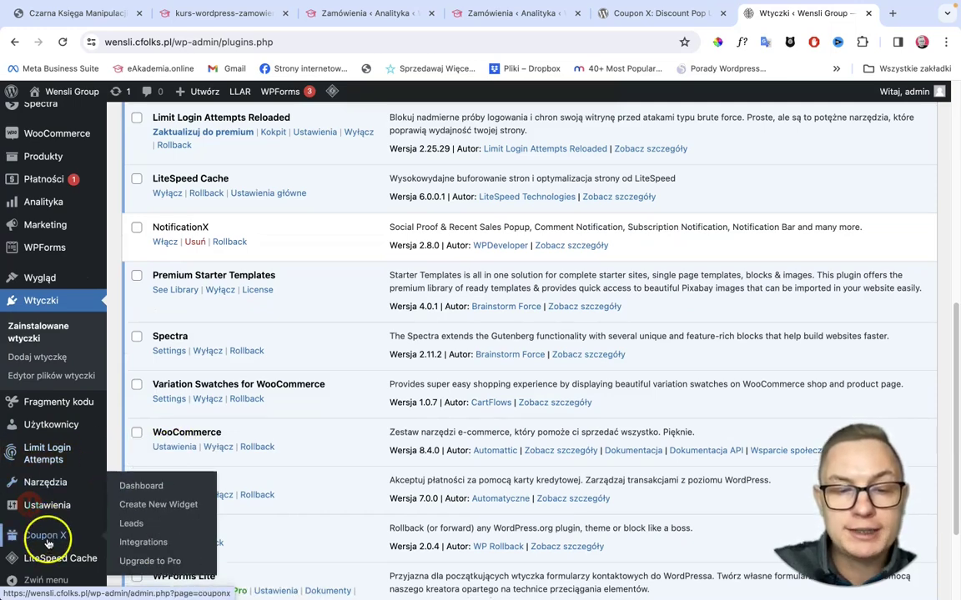
pyautogui.click(138, 490)
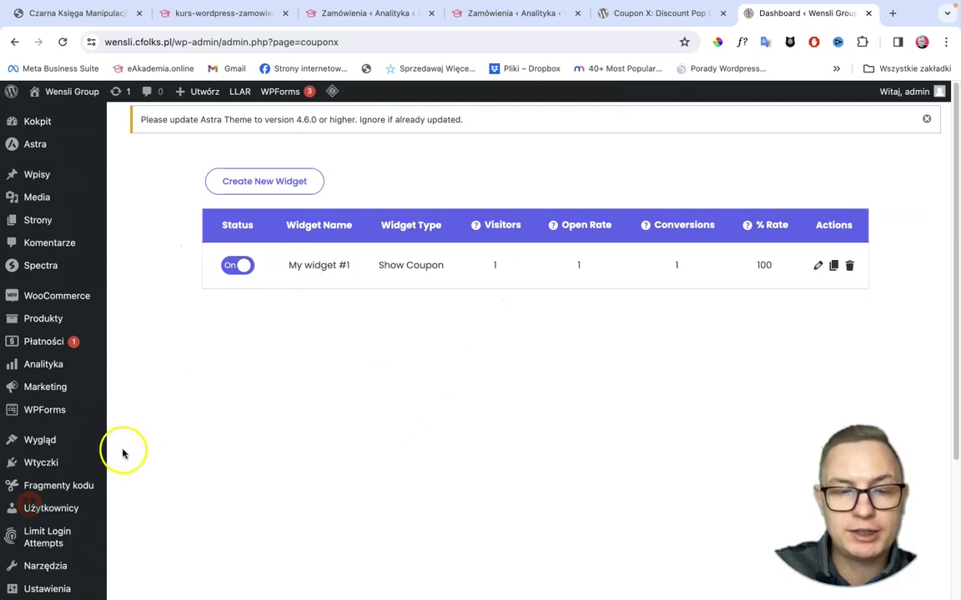
# Step: Switch off the existing coupon widget "My widget #1" in the Coupon X dashboard
pyautogui.click(234, 267)
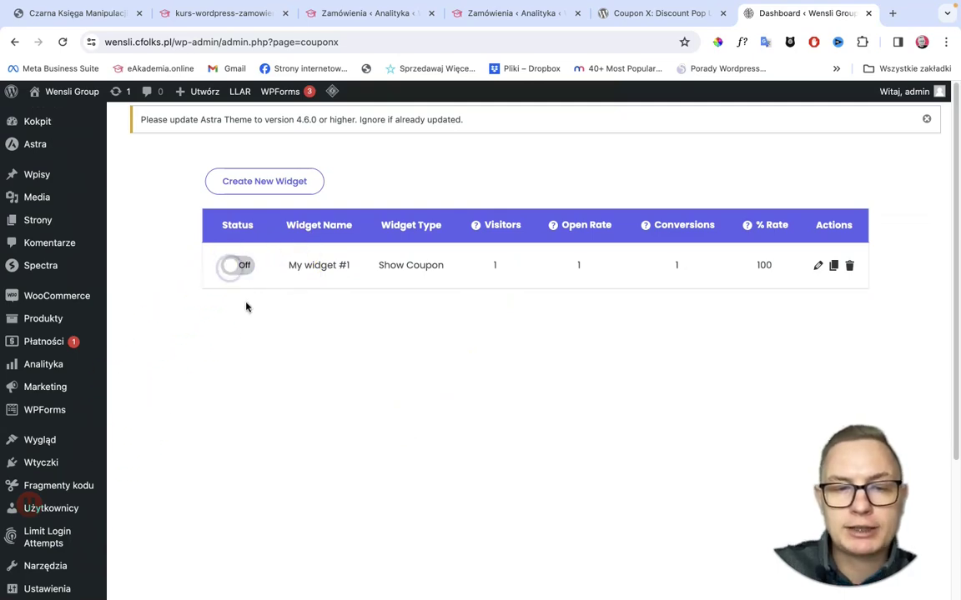
pyautogui.scroll(-3, 41, 434)
pyautogui.moveTo(20, 482)
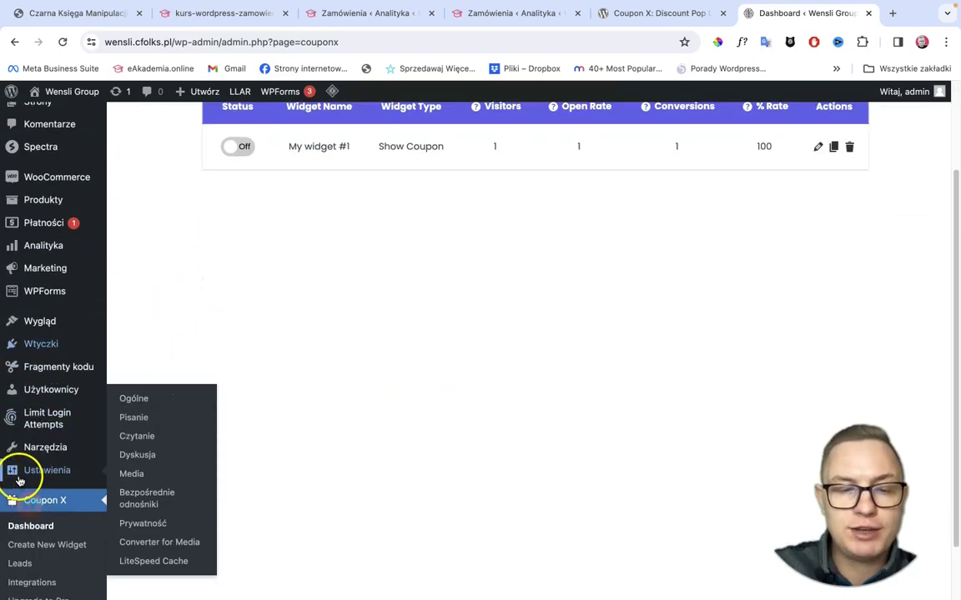
pyautogui.scroll(-2, 43, 455)
pyautogui.scroll(3, 47, 450)
pyautogui.scroll(3, 163, 296)
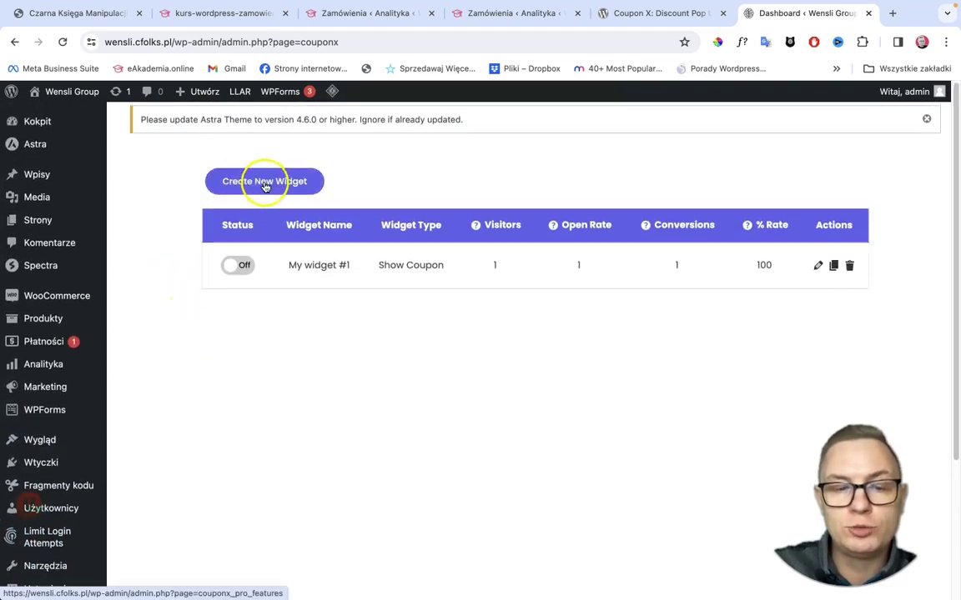
# Step: Create a new Coupon X widget and name it "mój testowy"
pyautogui.click(266, 186)
pyautogui.click(58, 477)
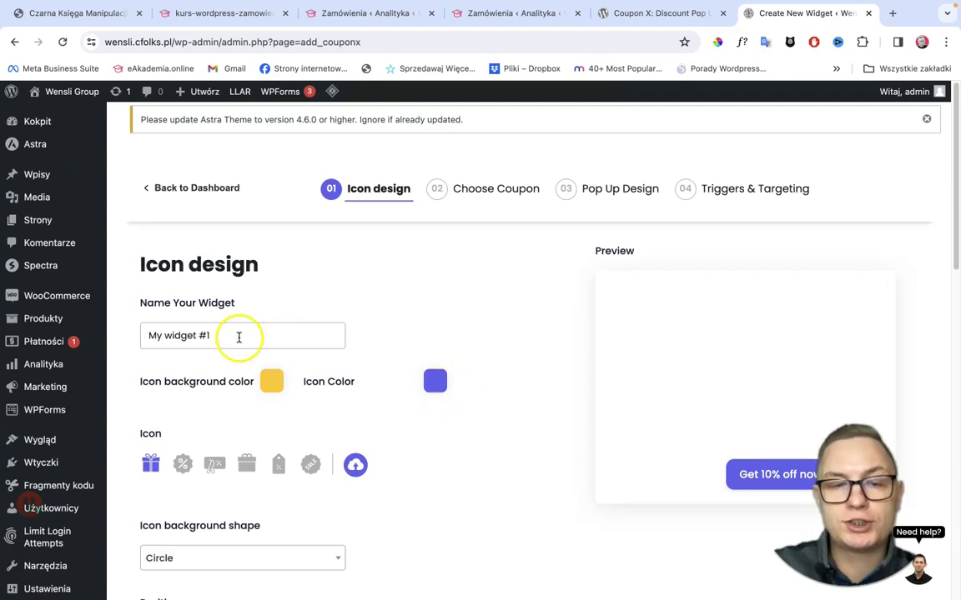
pyautogui.click(239, 337)
pyautogui.moveTo(34, 327)
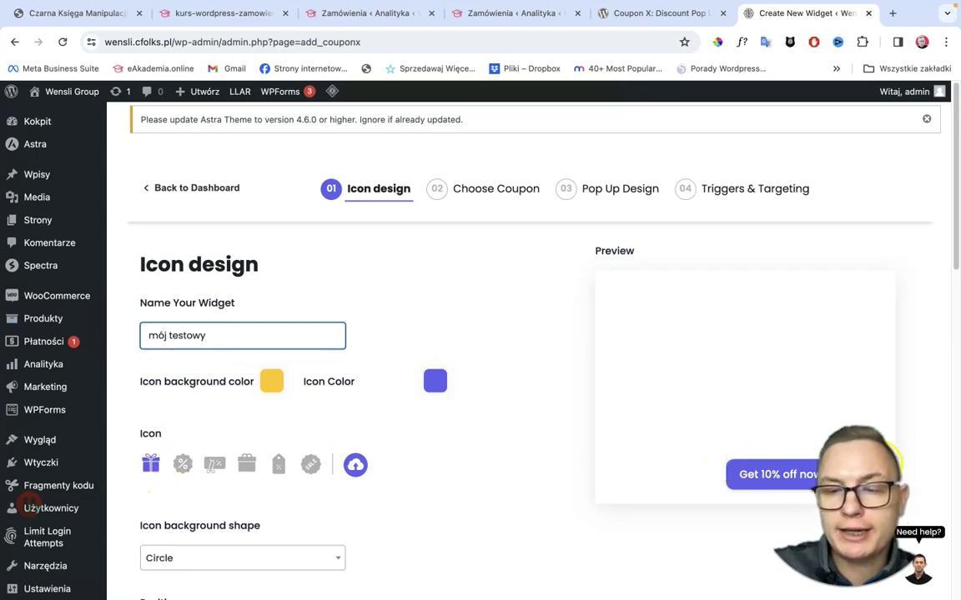
# Step: Set the widget icon's position to Left in the icon design
pyautogui.scroll(-3, 374, 494)
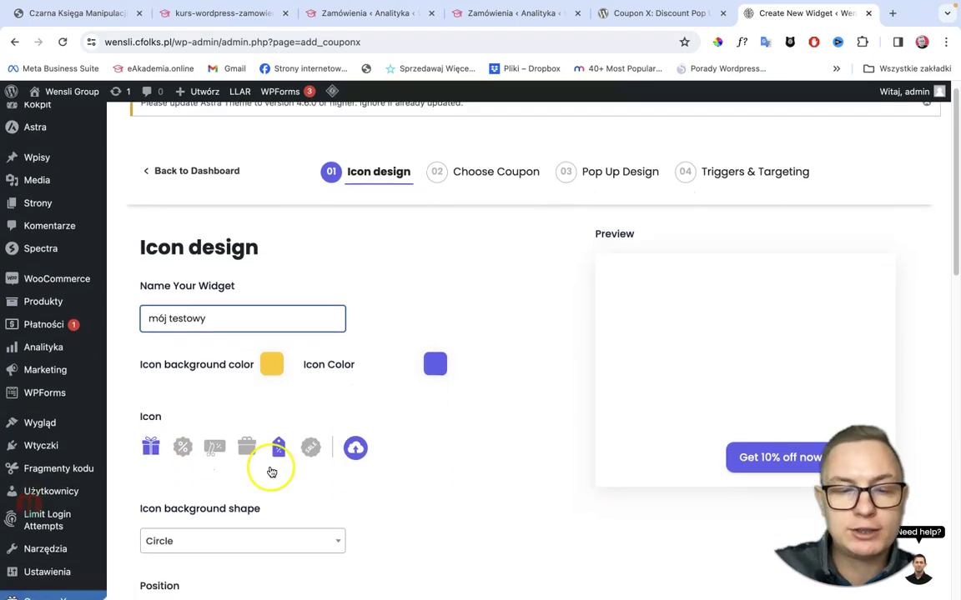
pyautogui.scroll(-1, 200, 442)
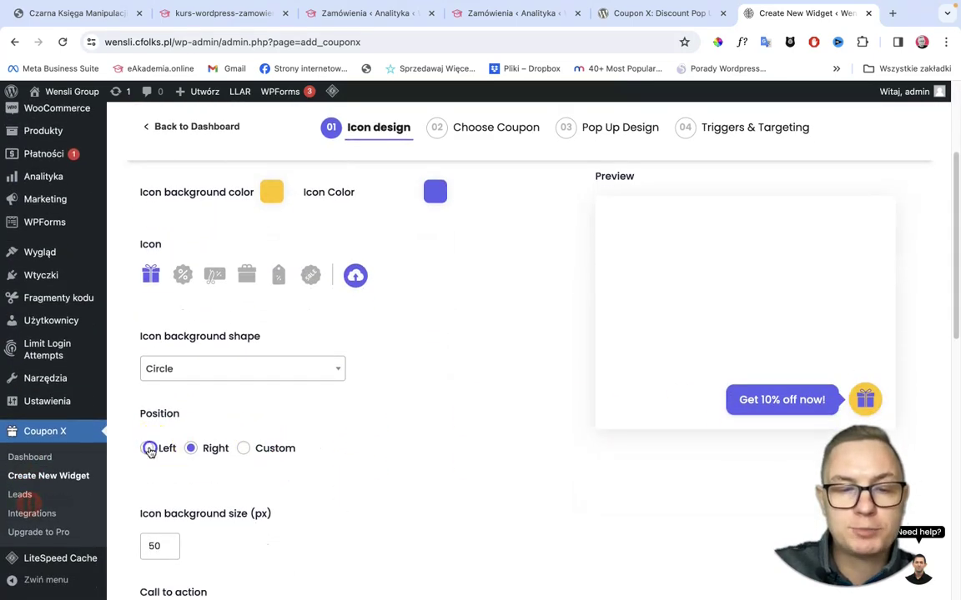
pyautogui.click(148, 448)
pyautogui.scroll(-3, 283, 426)
pyautogui.scroll(-1, 283, 426)
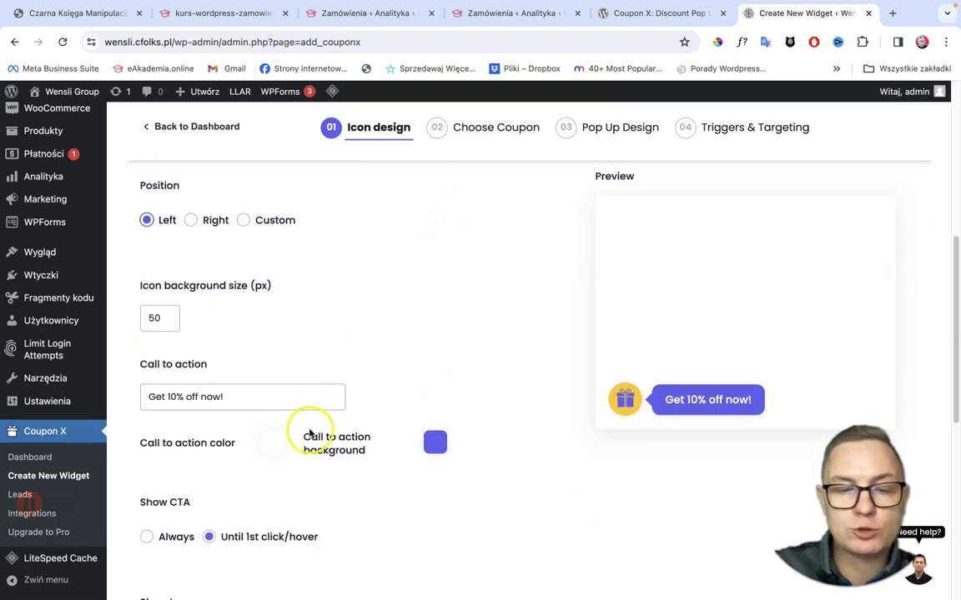
# Step: Set the icon's attention effect to Shake and proceed to the Choose Coupon stage
pyautogui.scroll(-1, 333, 425)
pyautogui.scroll(-7, 251, 407)
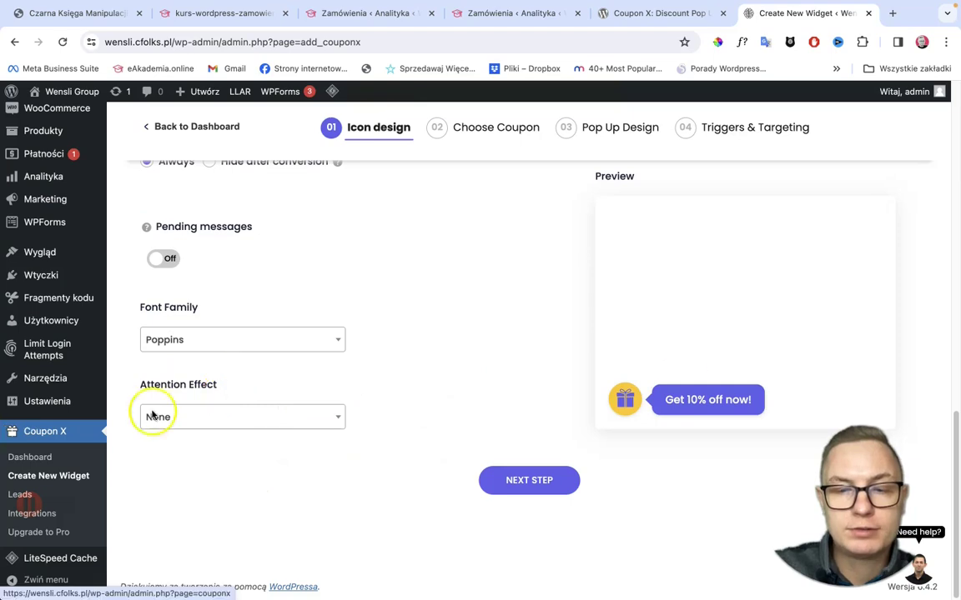
pyautogui.click(215, 418)
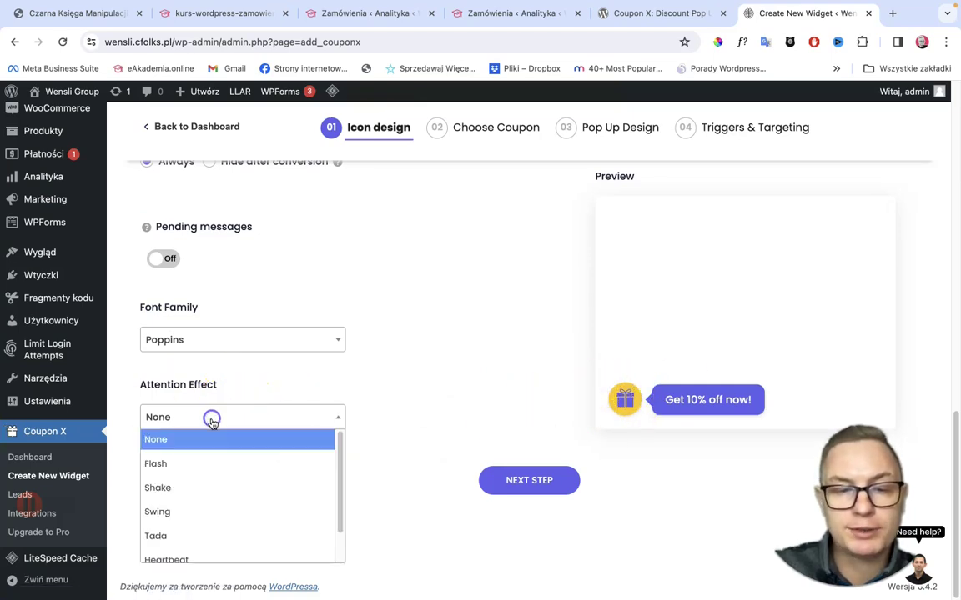
pyautogui.click(201, 488)
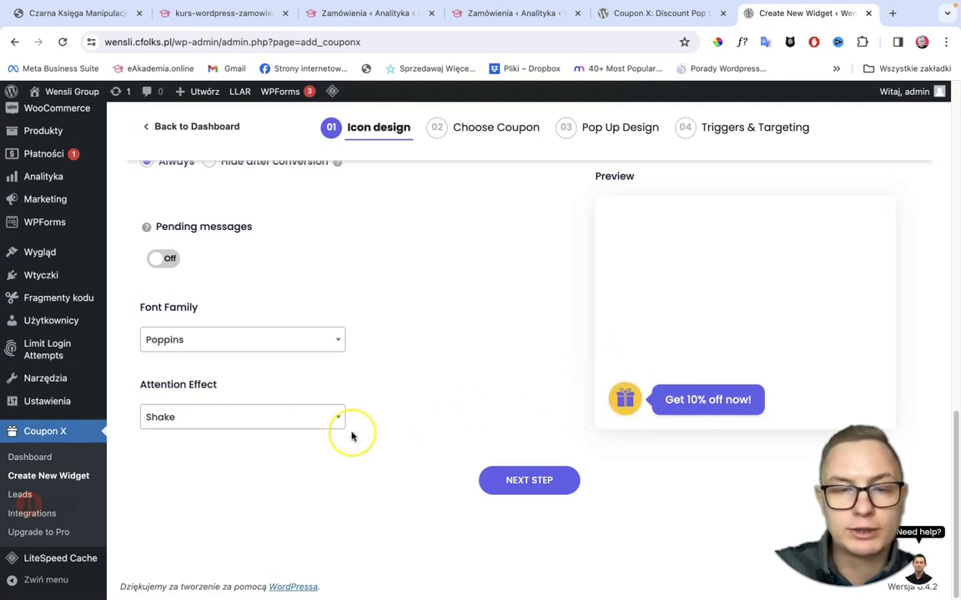
pyautogui.scroll(3, 352, 436)
pyautogui.scroll(5, 240, 388)
pyautogui.scroll(-7, 241, 390)
pyautogui.click(534, 488)
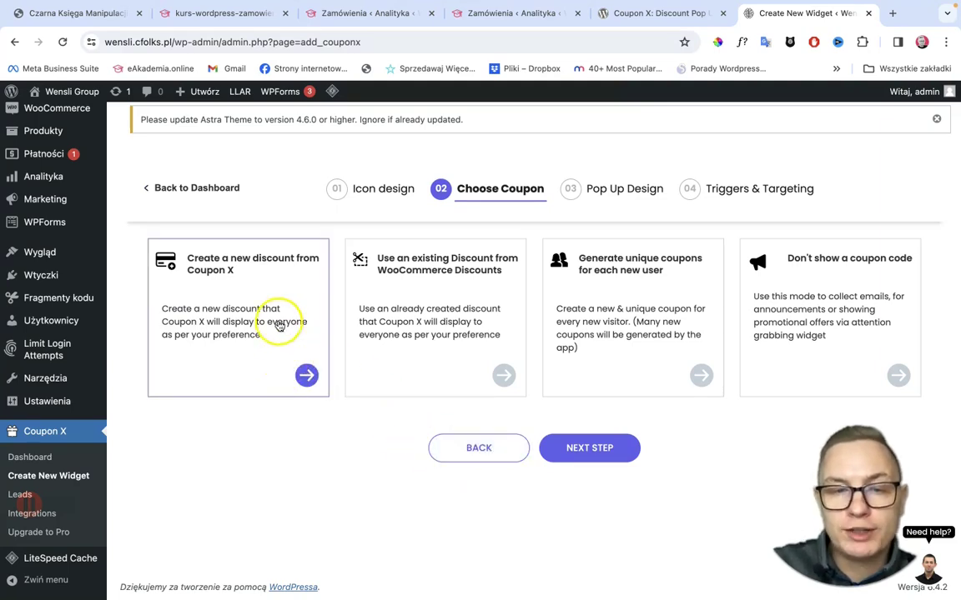
# Step: Choose to generate unique coupons for each new user as the widget's coupon mode
pyautogui.click(413, 311)
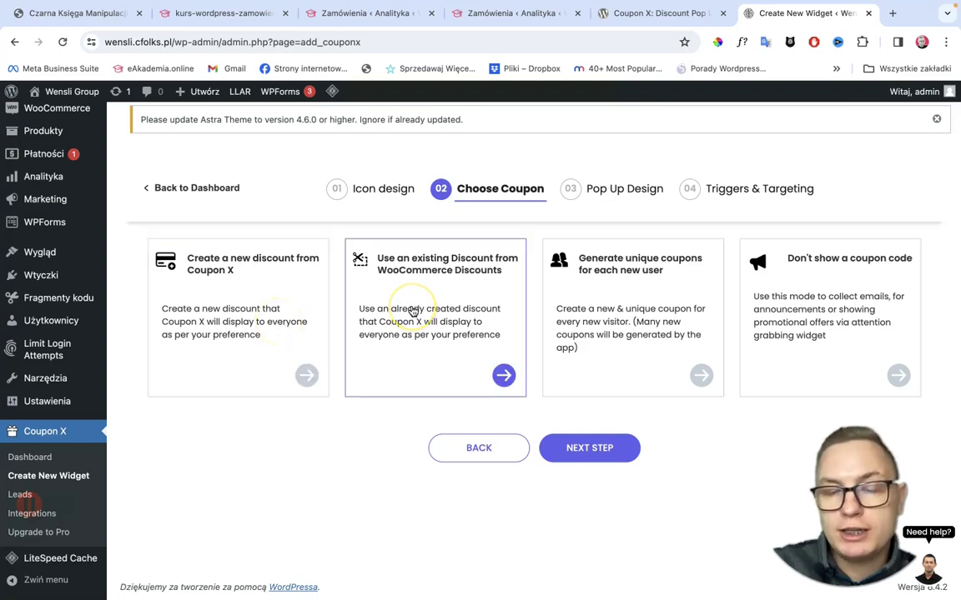
pyautogui.click(615, 308)
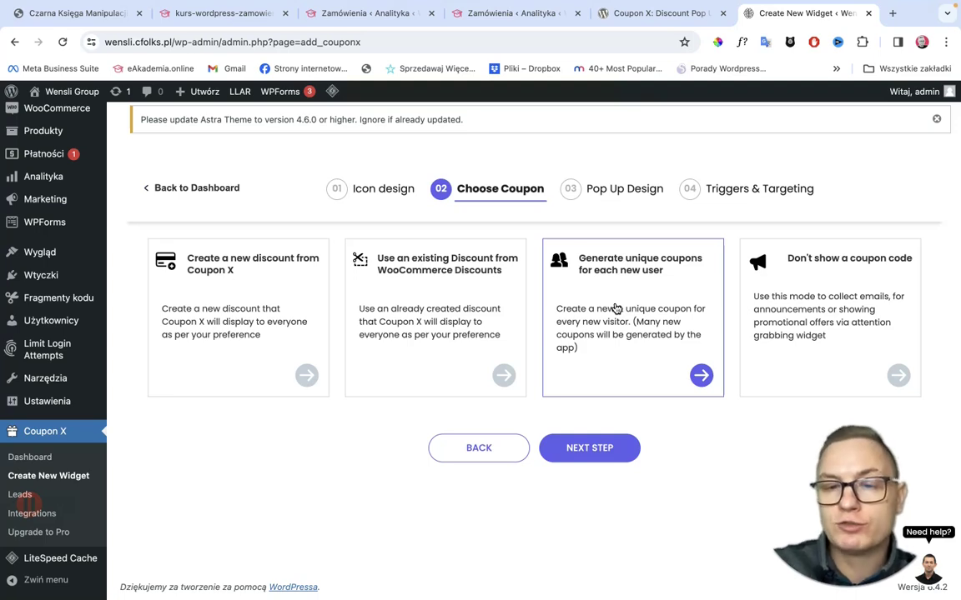
pyautogui.click(615, 307)
# Step: Set the coupon's discount type to Fixed amount with a discount value of 50
pyautogui.scroll(-3, 296, 368)
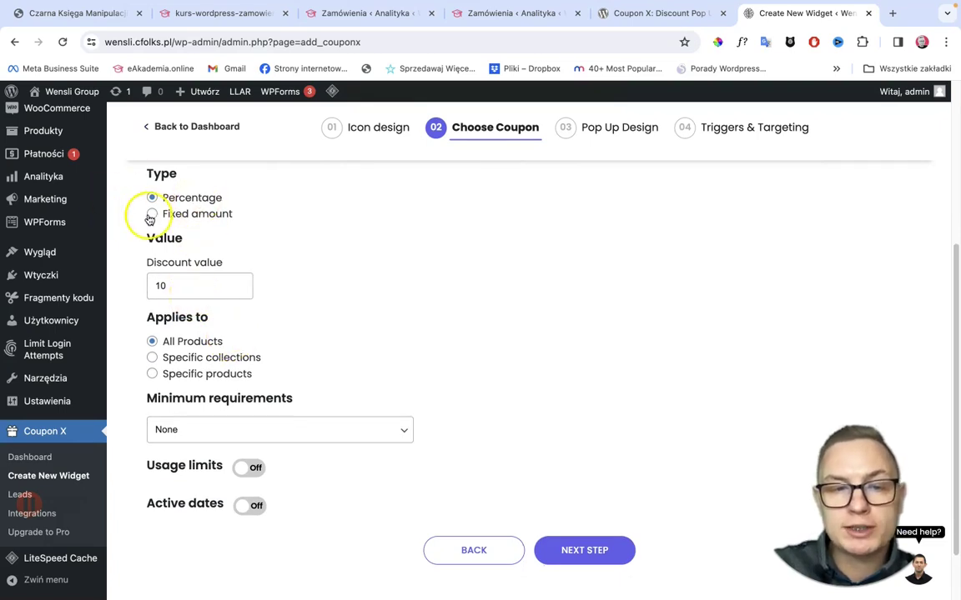
pyautogui.doubleClick(171, 285)
pyautogui.moveTo(34, 286)
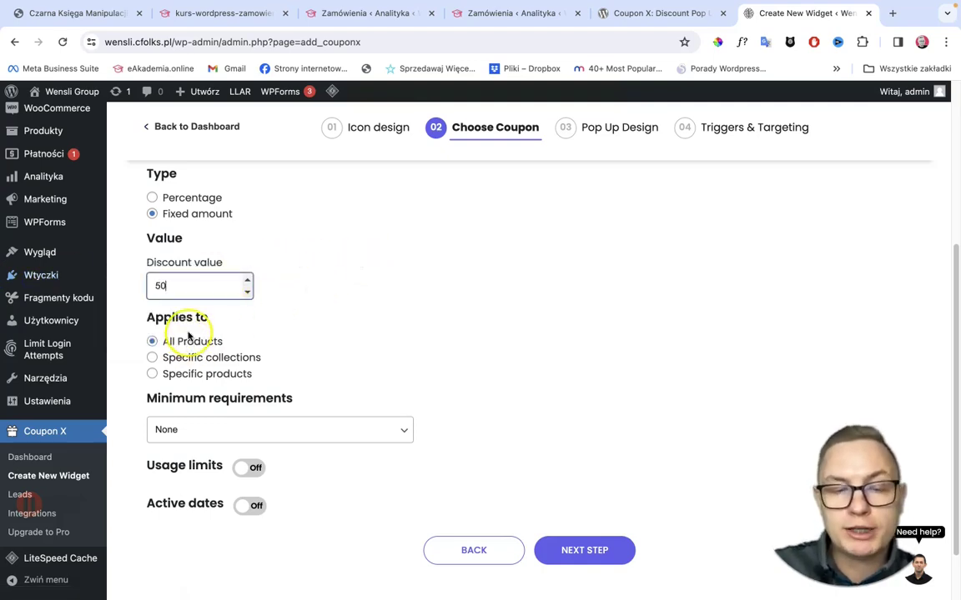
pyautogui.click(177, 374)
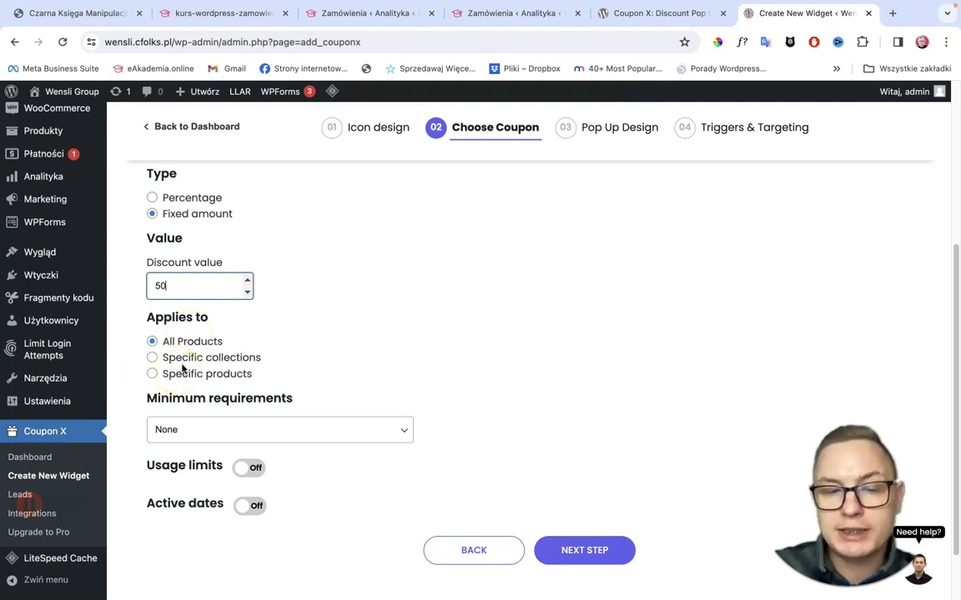
# Step: Set the coupon's minimum requirement to a minimum purchase amount of 100
pyautogui.scroll(-2, 182, 368)
pyautogui.click(185, 362)
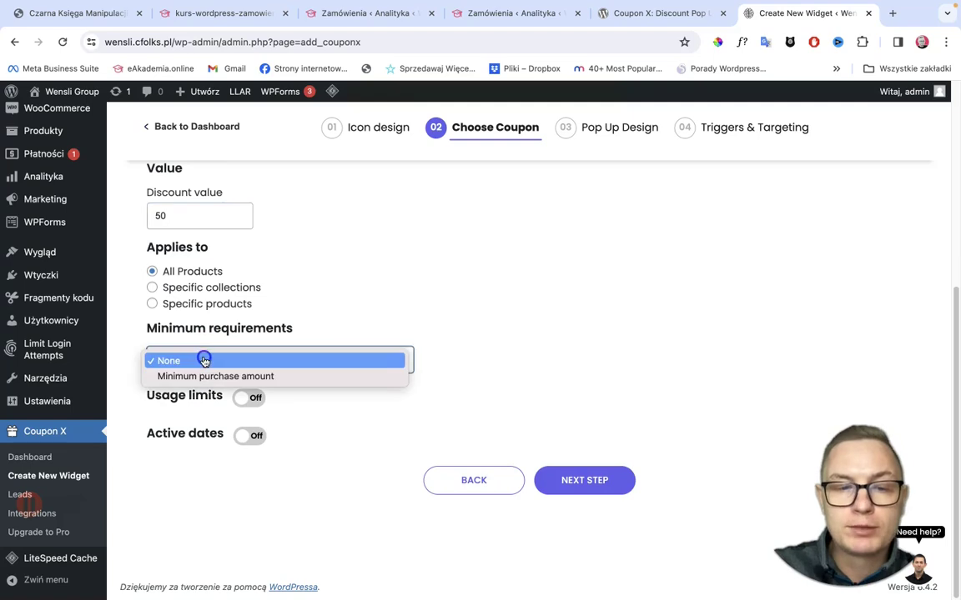
pyautogui.click(247, 376)
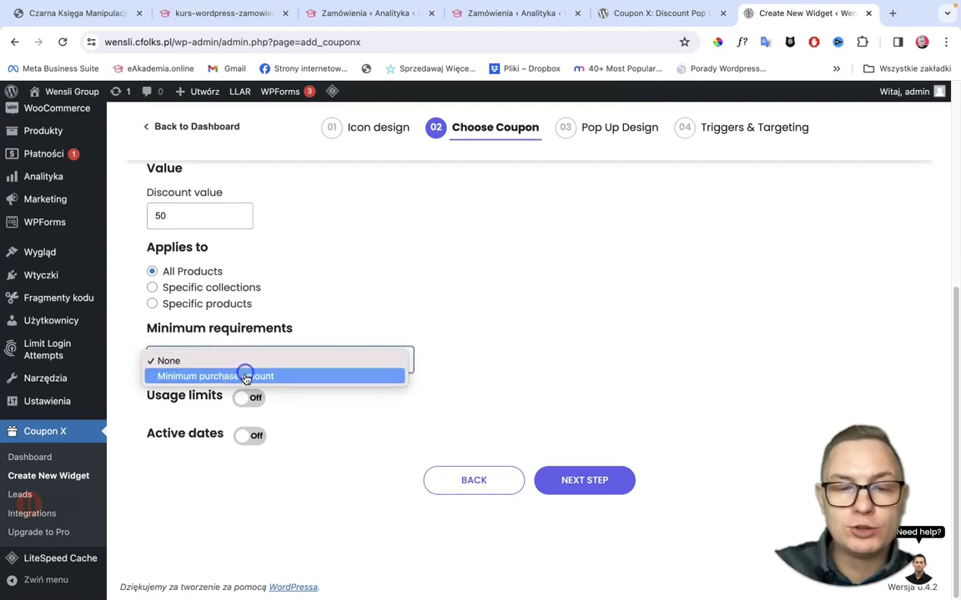
pyautogui.click(230, 403)
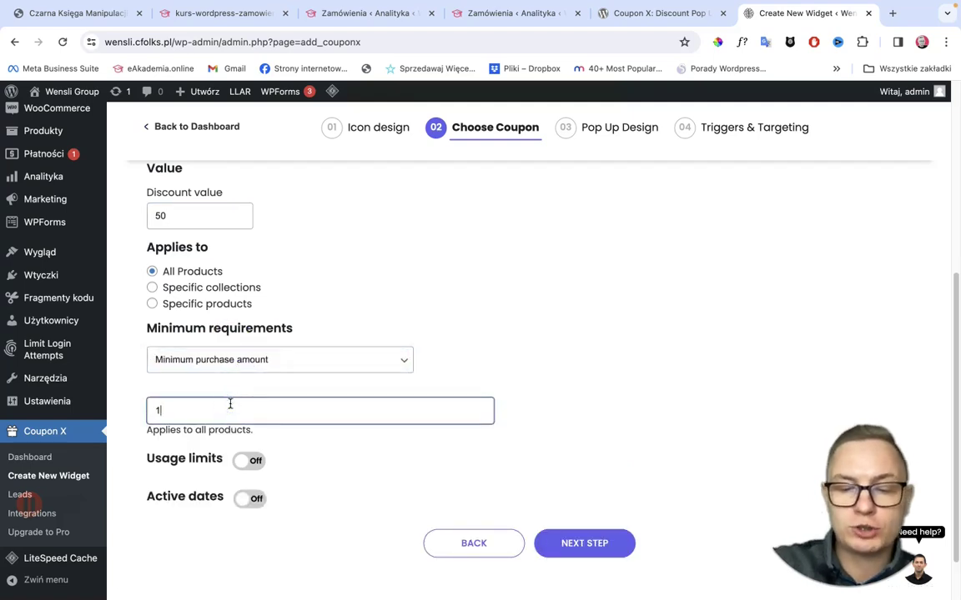
pyautogui.click(244, 414)
pyautogui.click(255, 462)
pyautogui.click(251, 461)
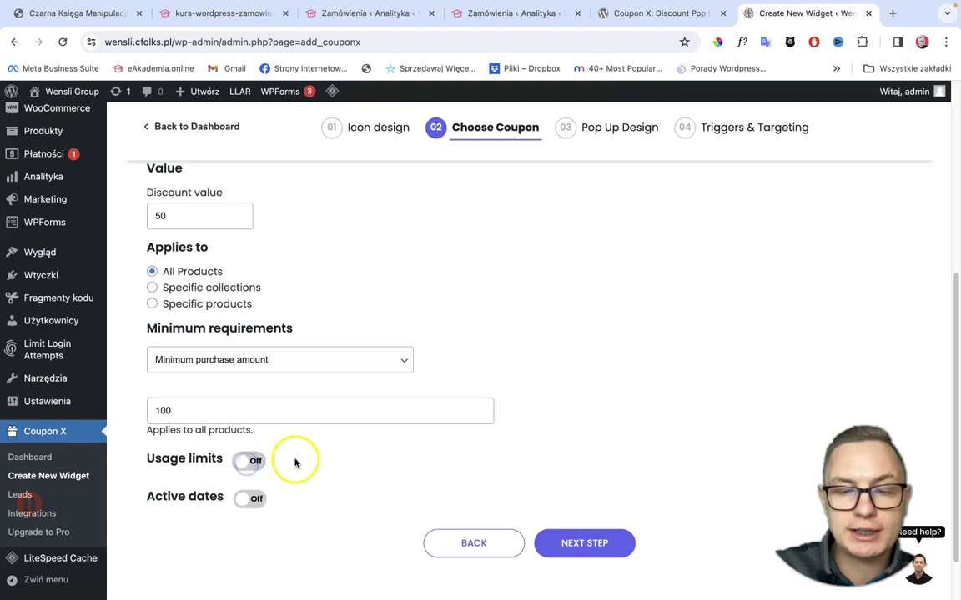
# Step: Proceed to the Pop Up Design stage and select the Slide-in Pop up layout
pyautogui.scroll(-2, 584, 501)
pyautogui.click(586, 478)
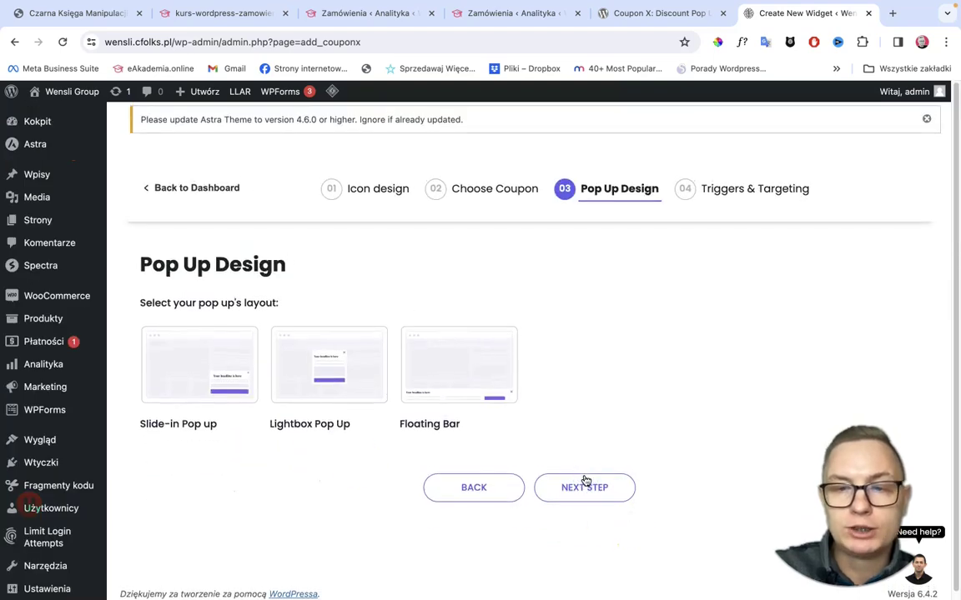
pyautogui.click(594, 474)
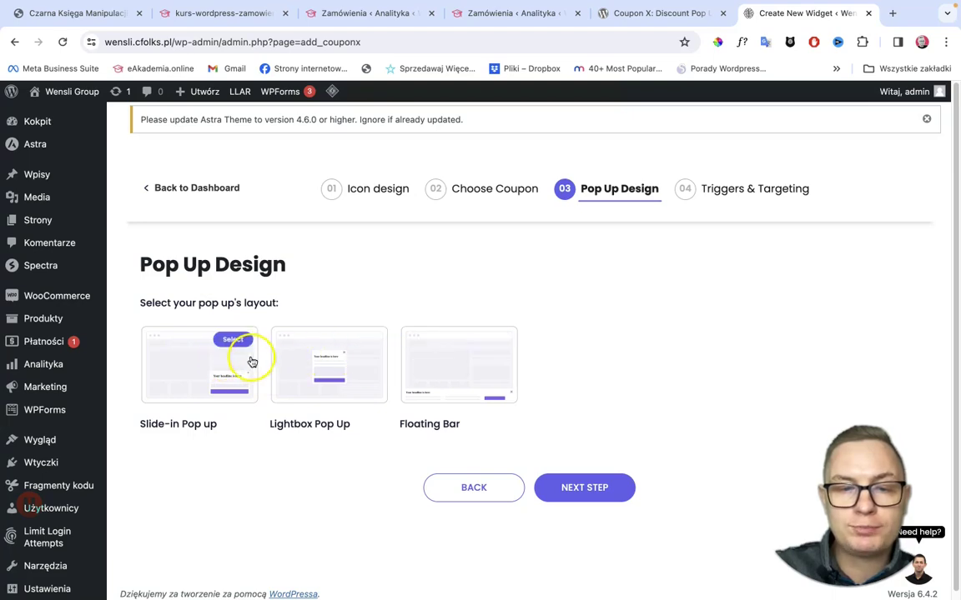
pyautogui.click(221, 365)
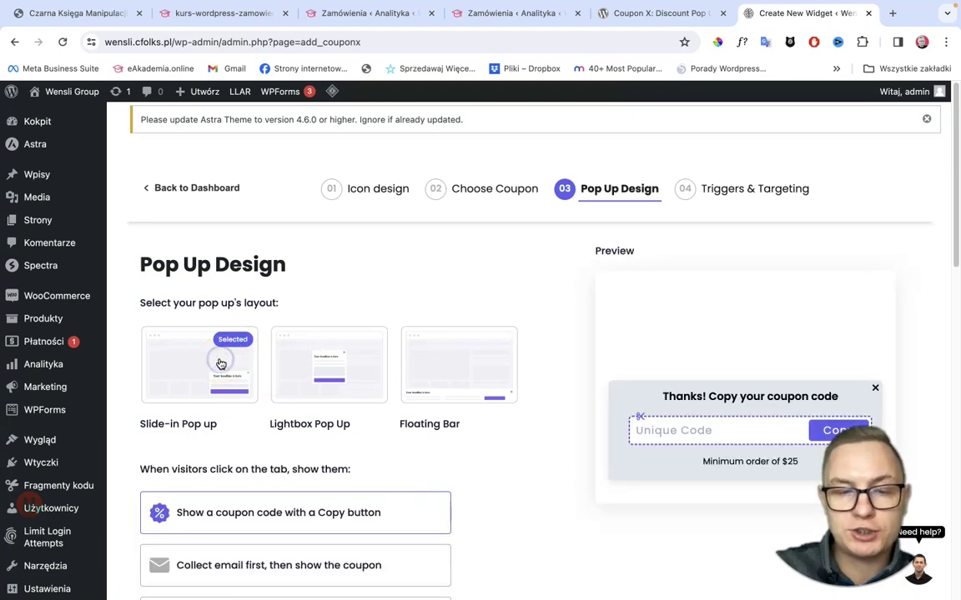
# Step: Replace the pop-up headline with "Skorzystaj z kodu w ciągu 10 minut, aby otrzymać zniżkę 50 zł"
pyautogui.scroll(-5, 208, 401)
pyautogui.scroll(2, 207, 401)
pyautogui.scroll(-1, 211, 402)
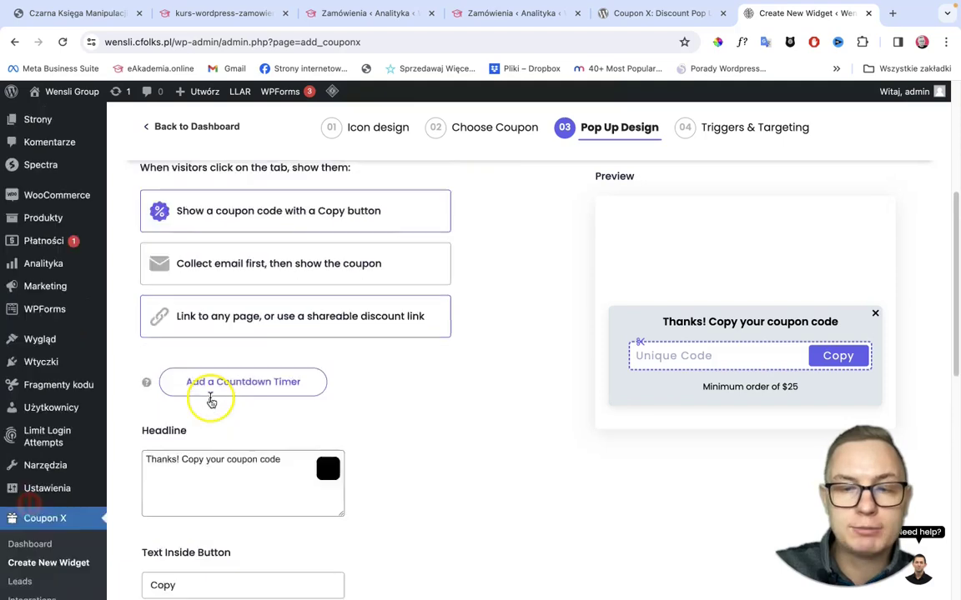
pyautogui.scroll(-1, 211, 402)
pyautogui.tripleClick(255, 401)
pyautogui.moveTo(39, 406)
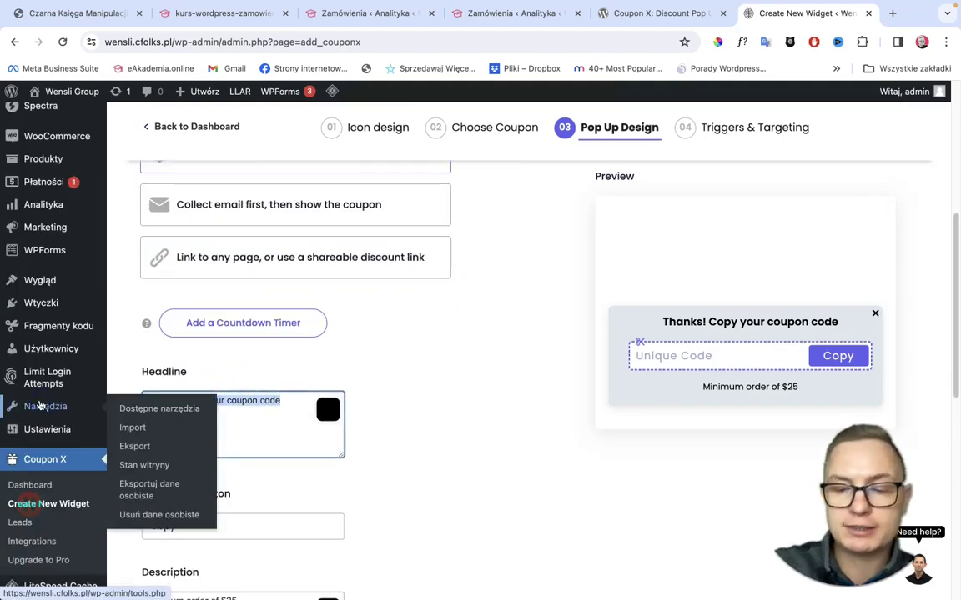
pyautogui.write('Skorzystsj')
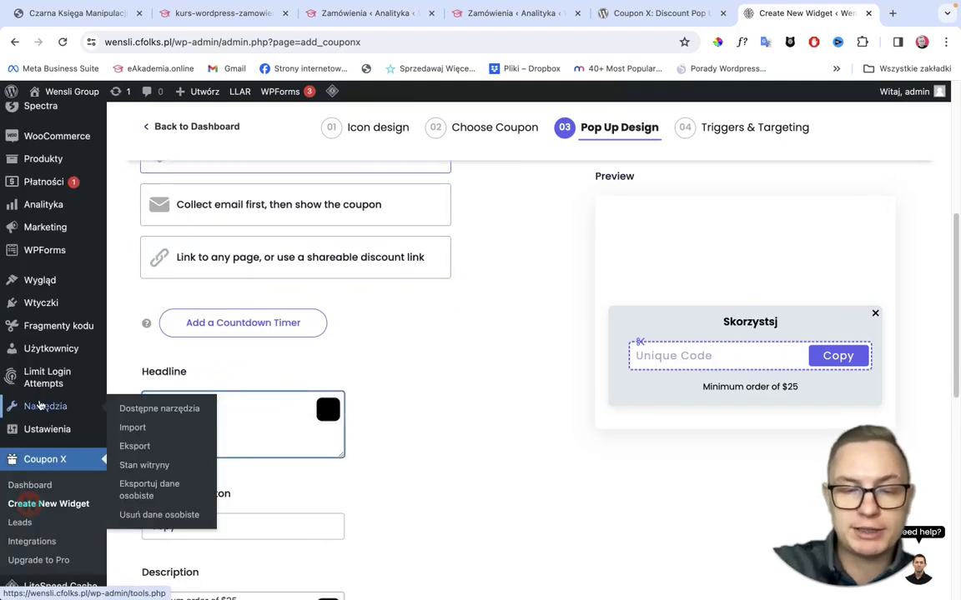
pyautogui.hotkey('ctrl', 'a')
pyautogui.write('Skorzystaj z kodu w ciągu 10 minut, aby otrzymać zniżkę 50 zł')
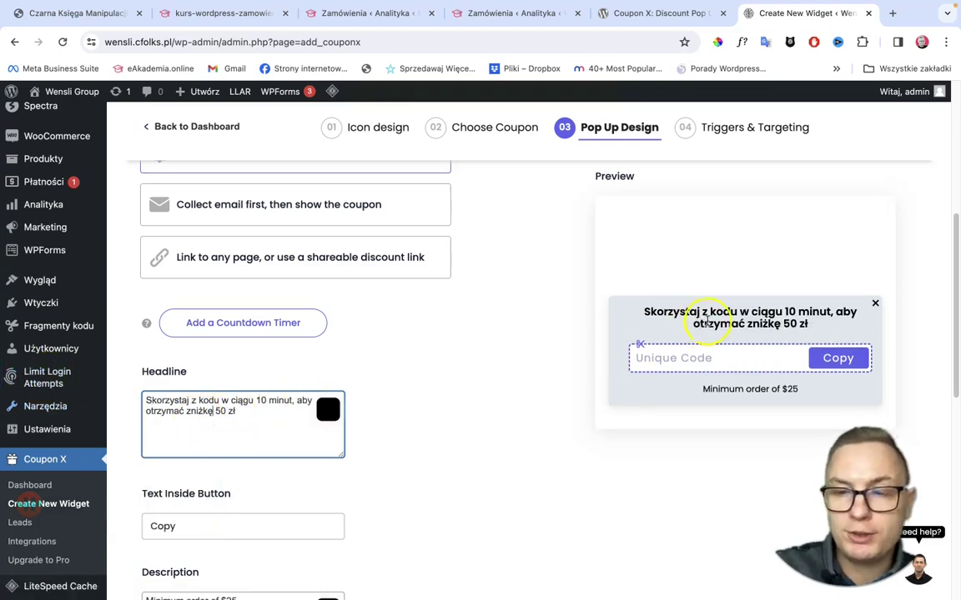
# Step: Set the pop-up's button text to "Skopiuj kod" and its description to "Wklej kod w zamówieniu"
pyautogui.doubleClick(163, 526)
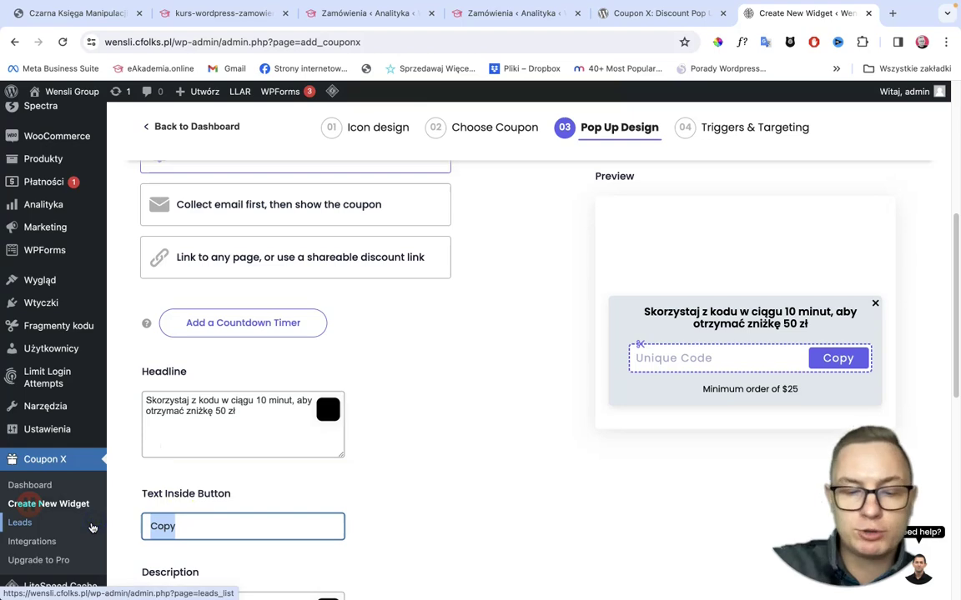
pyautogui.write('Skopiuj')
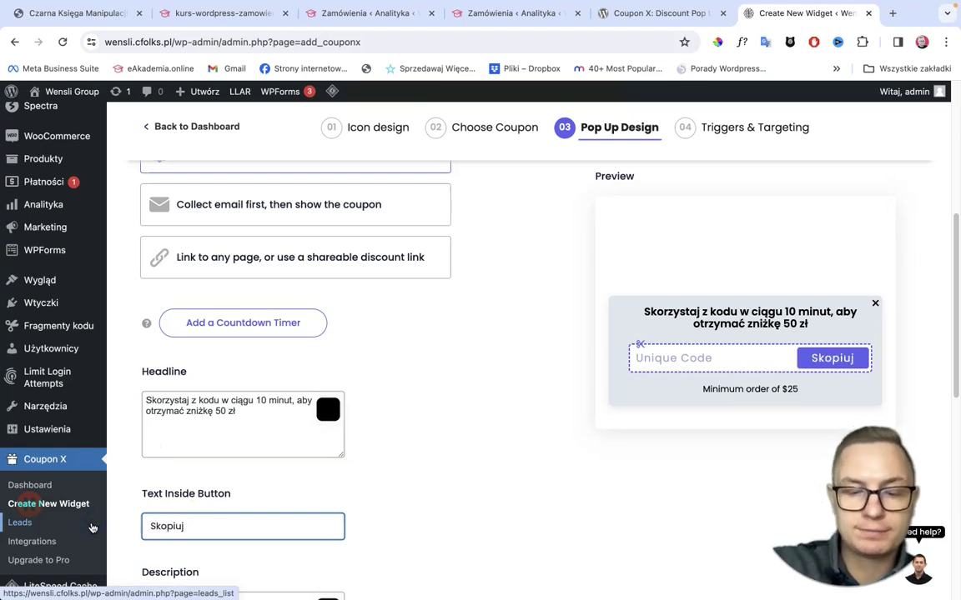
pyautogui.write(' kod')
pyautogui.scroll(-2, 161, 508)
pyautogui.moveTo(241, 433); pyautogui.dragTo(6, 389)
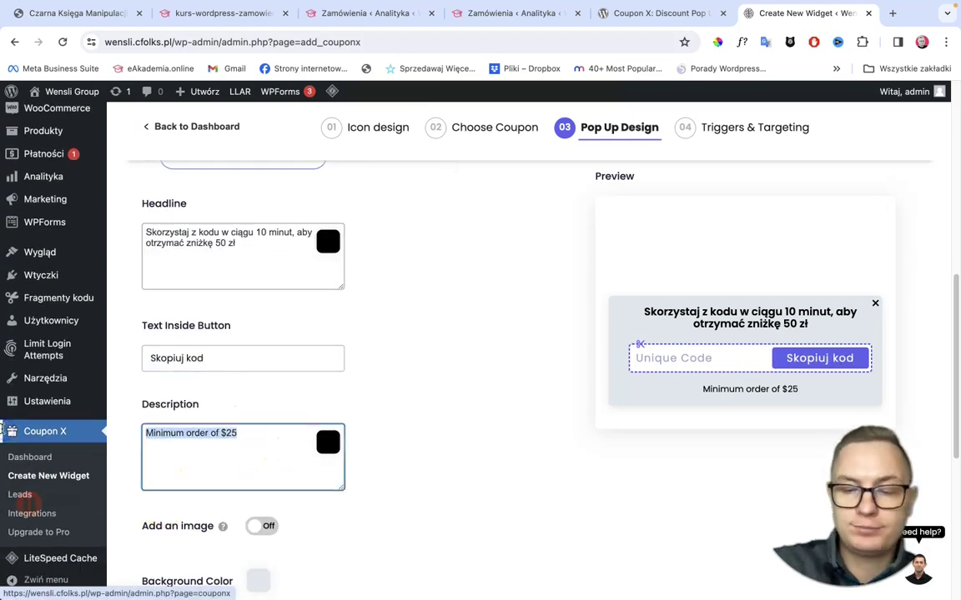
pyautogui.write('Wklej')
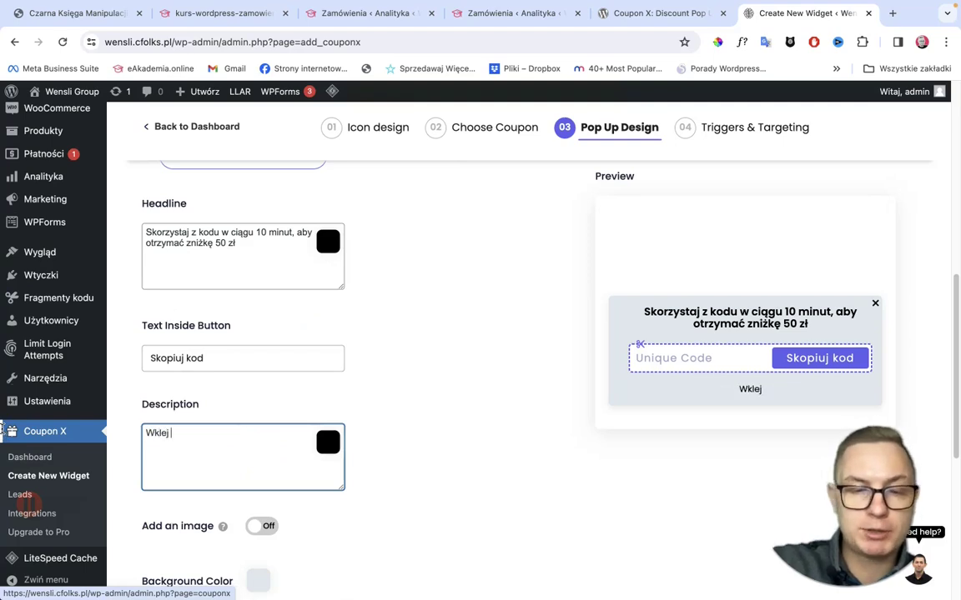
pyautogui.write(' kod w zamówieniu')
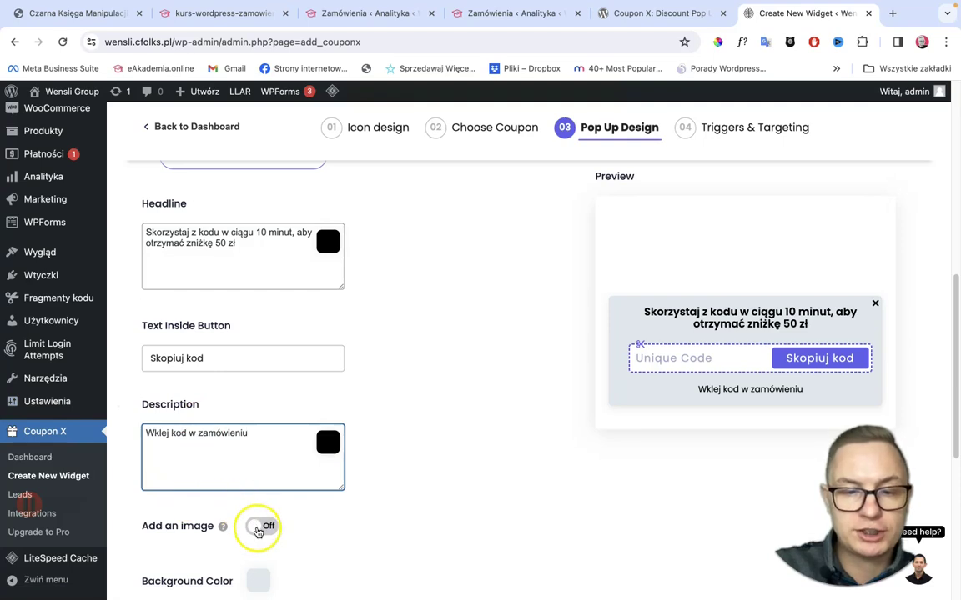
# Step: Set the after-copy message in the advanced settings to "Skopiowano kod!" and proceed to the Triggers & Targeting stage
pyautogui.scroll(-3, 258, 532)
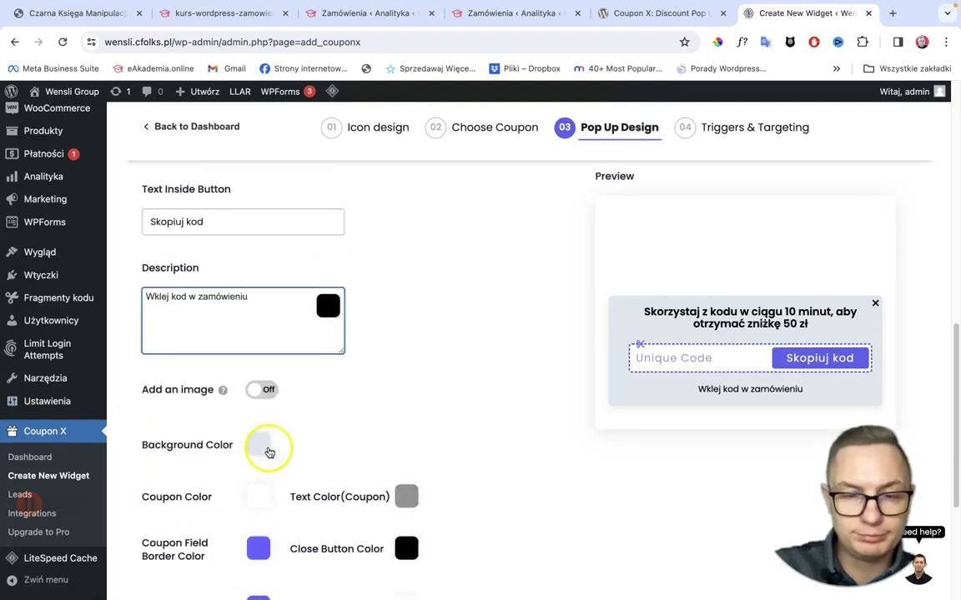
pyautogui.scroll(-6, 267, 444)
pyautogui.click(215, 439)
pyautogui.scroll(-3, 225, 442)
pyautogui.moveTo(287, 367); pyautogui.dragTo(17, 354)
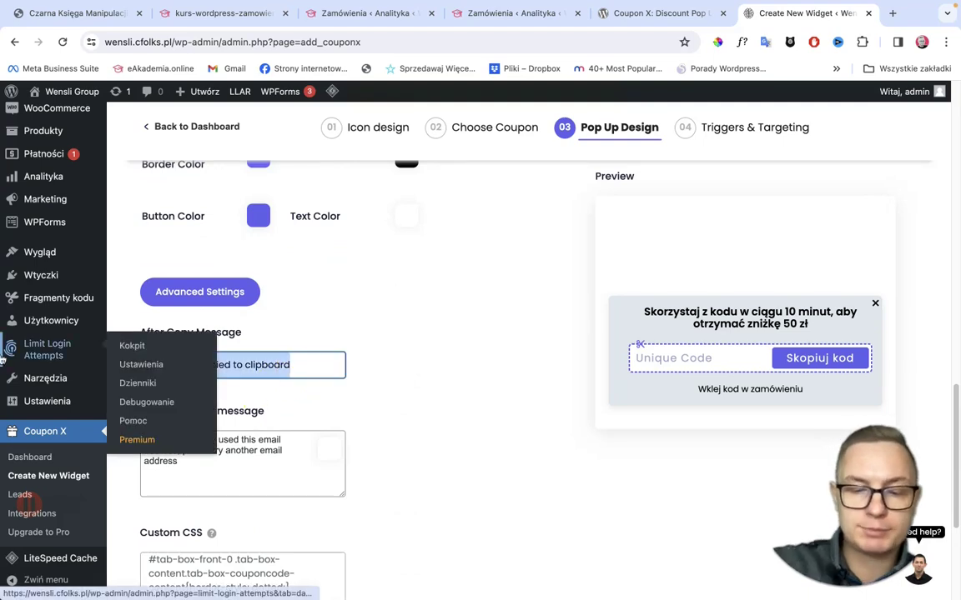
pyautogui.press('BackSpace')
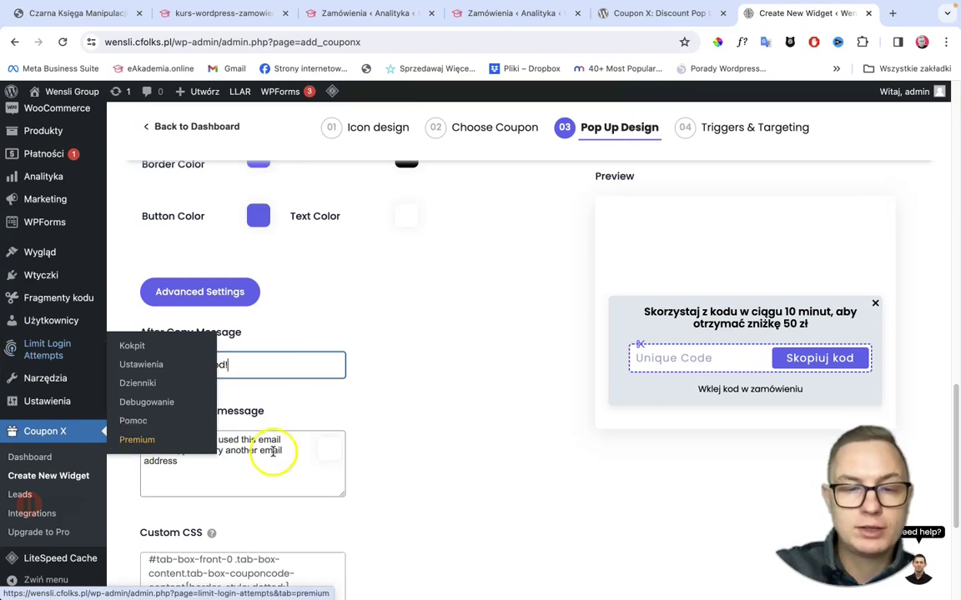
pyautogui.click(289, 489)
pyautogui.scroll(-5, 367, 455)
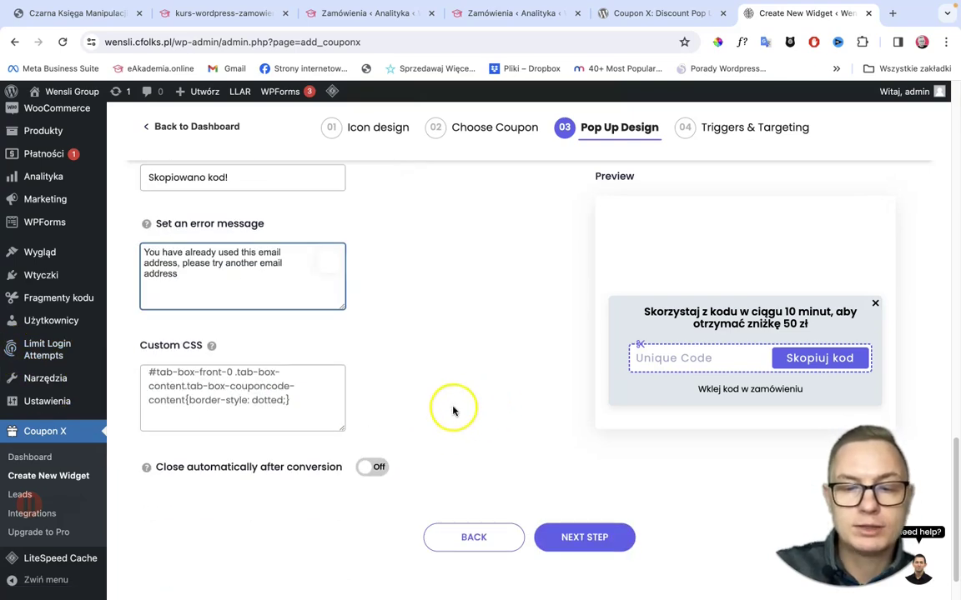
pyautogui.click(574, 538)
# Step: Set the time delay trigger to display the pop-up after 2 seconds on the page
pyautogui.scroll(-5, 483, 468)
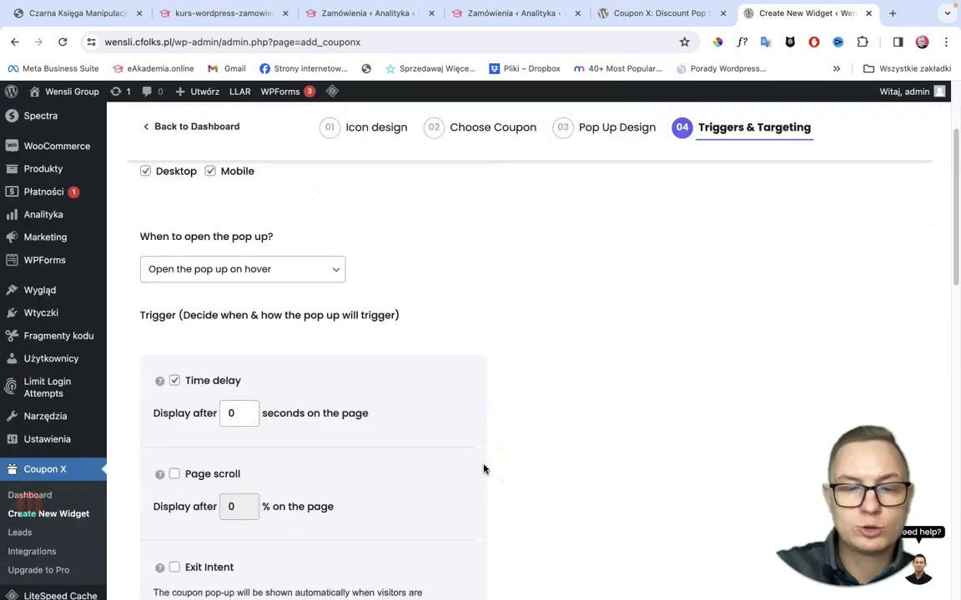
pyautogui.scroll(2, 327, 385)
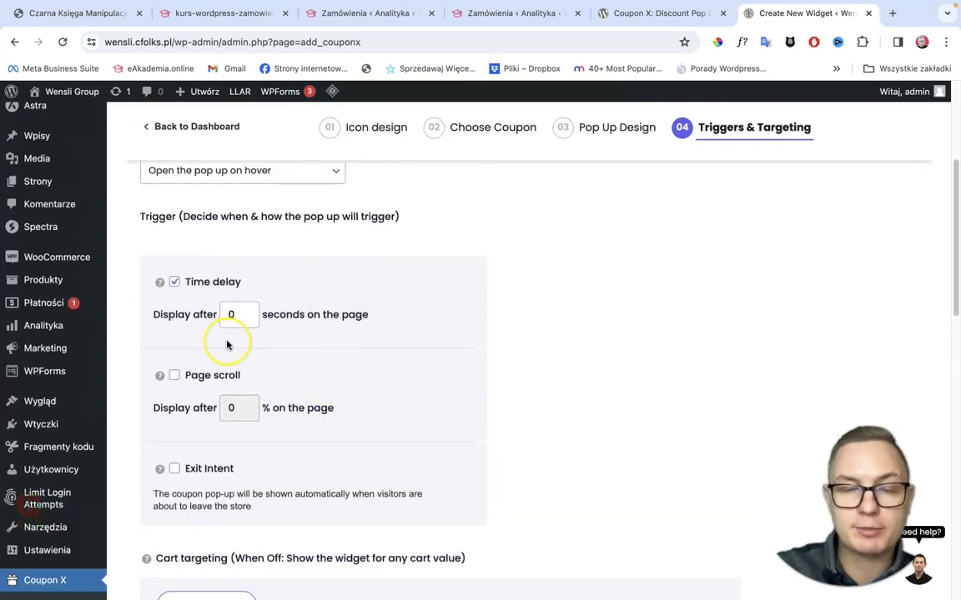
pyautogui.moveTo(237, 315); pyautogui.dragTo(206, 315)
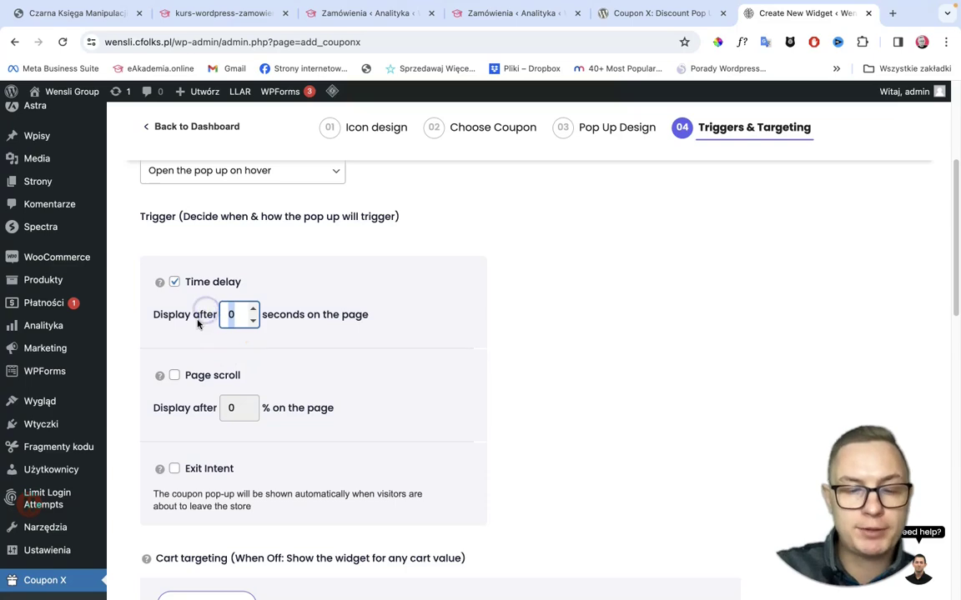
pyautogui.click(601, 311)
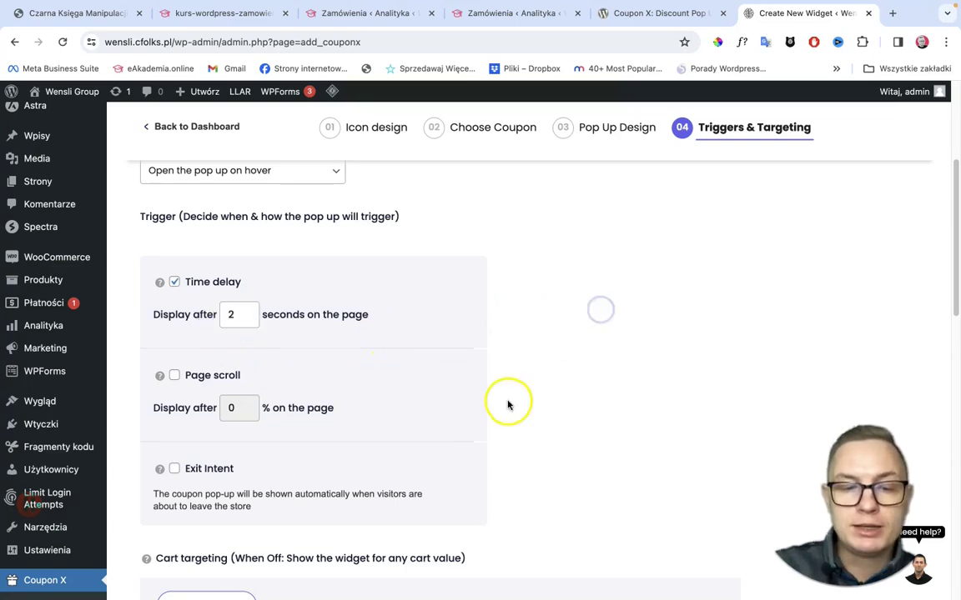
# Step: Save the finished coupon widget and close the confirmation dialog
pyautogui.scroll(-2, 508, 403)
pyautogui.scroll(-2, 508, 406)
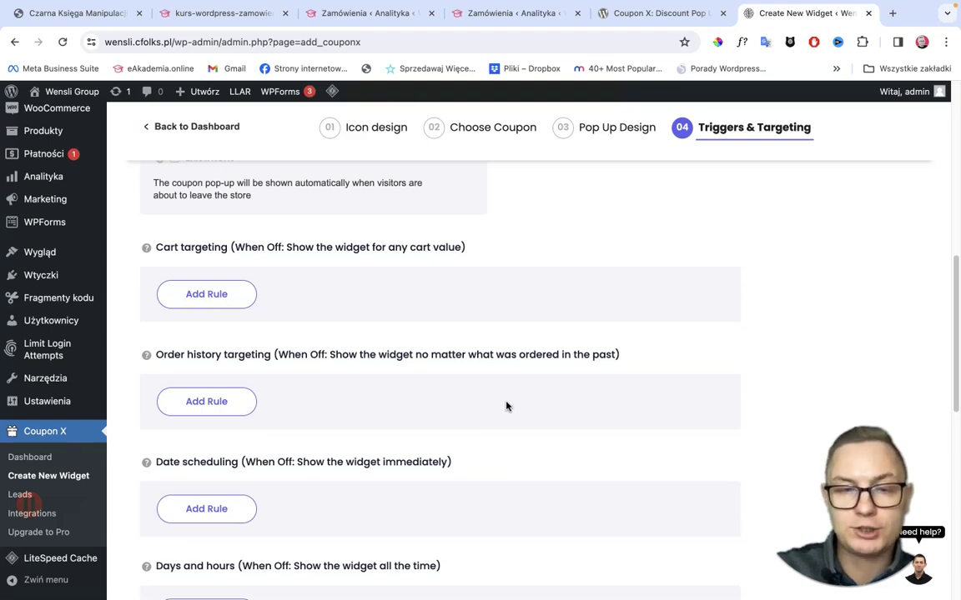
pyautogui.scroll(-6, 506, 407)
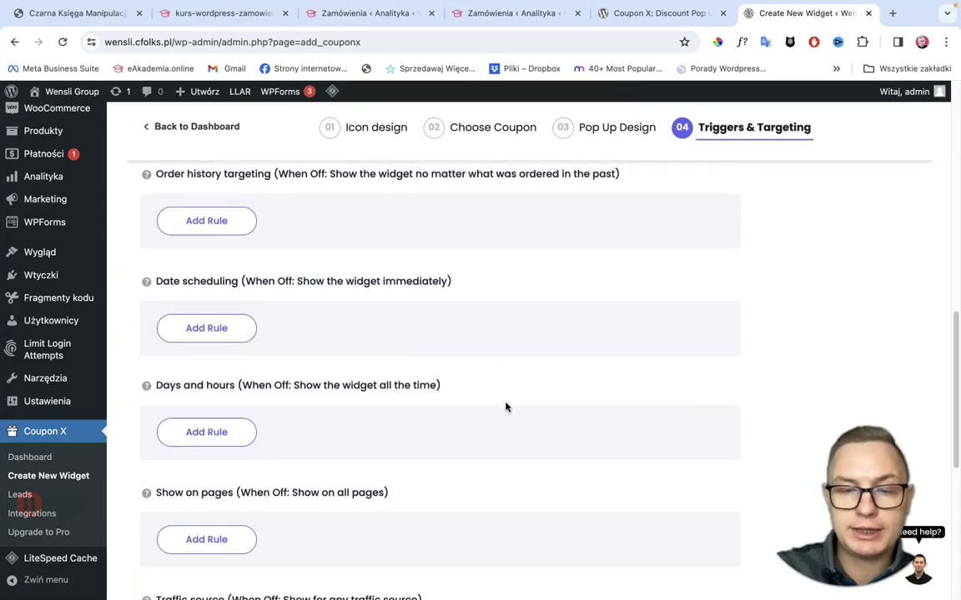
pyautogui.scroll(-1, 506, 407)
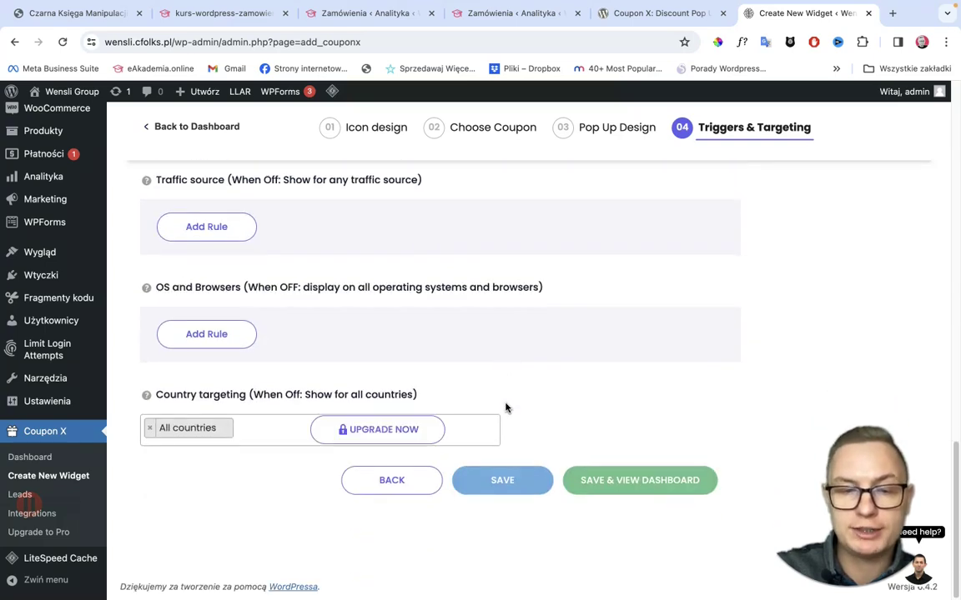
pyautogui.click(625, 485)
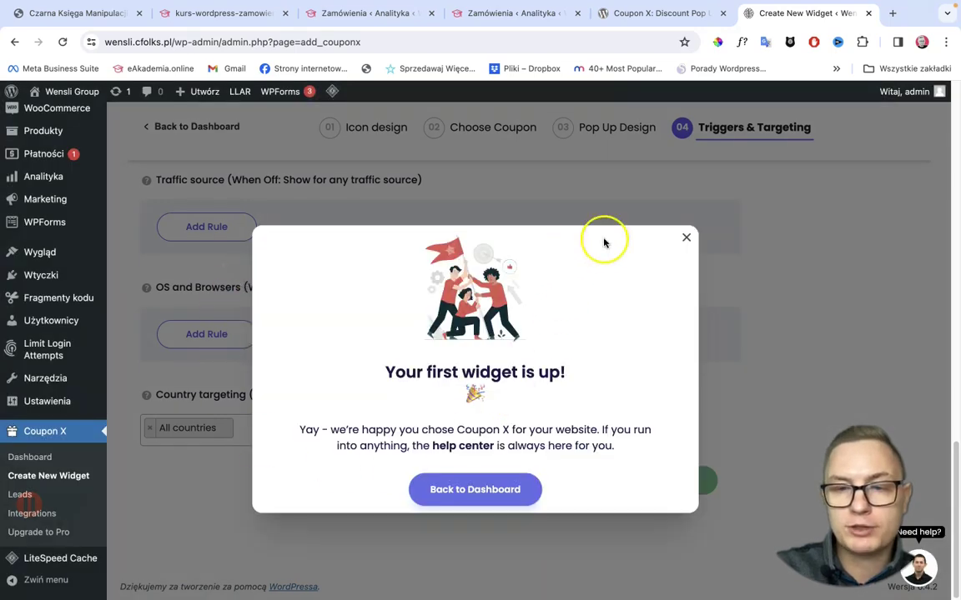
pyautogui.click(684, 237)
# Step: Visit the shop's front page, open the coupon pop-up and copy its unique coupon code
pyautogui.click(49, 95)
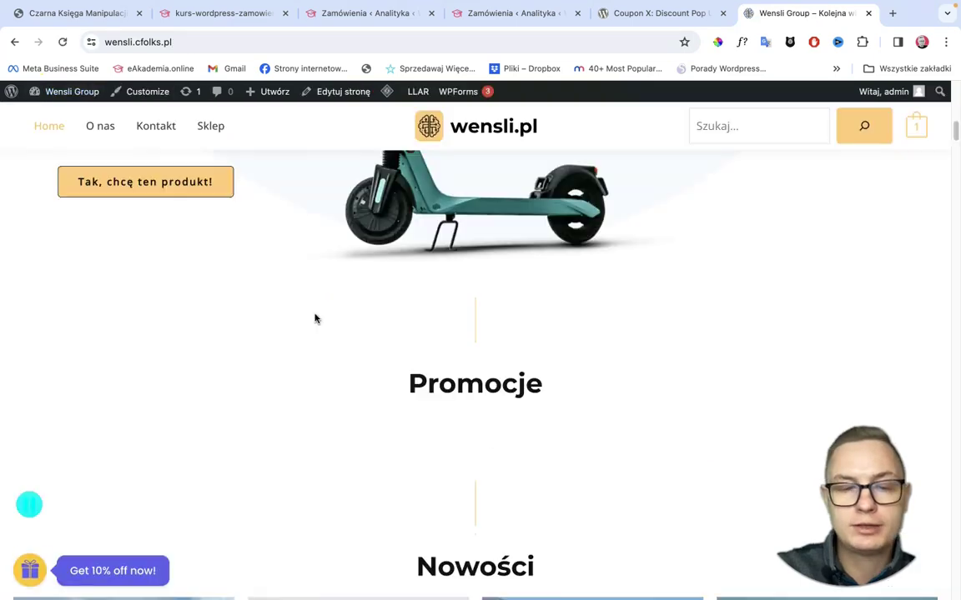
pyautogui.click(42, 573)
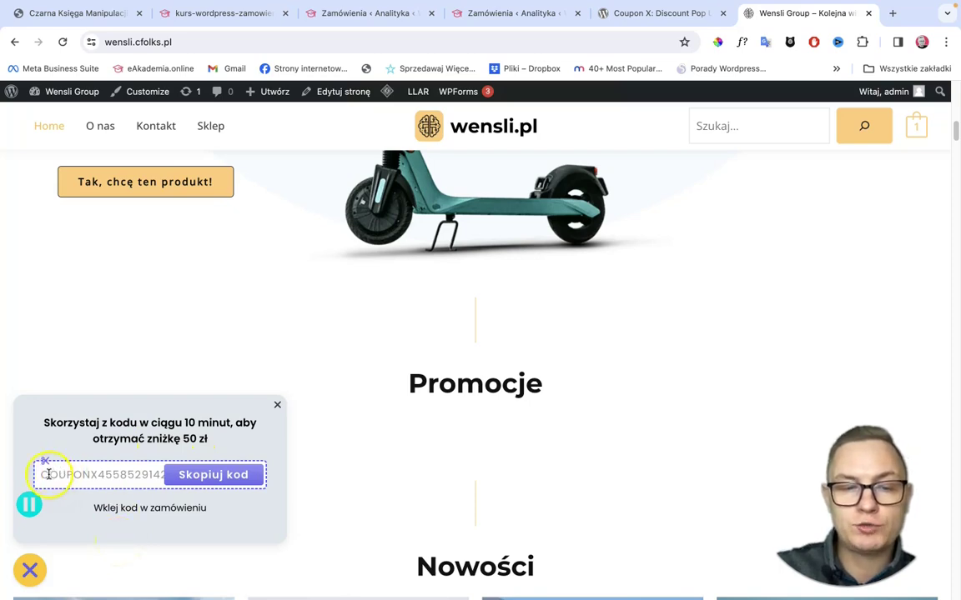
pyautogui.moveTo(46, 474); pyautogui.dragTo(180, 476)
pyautogui.press('super+c')
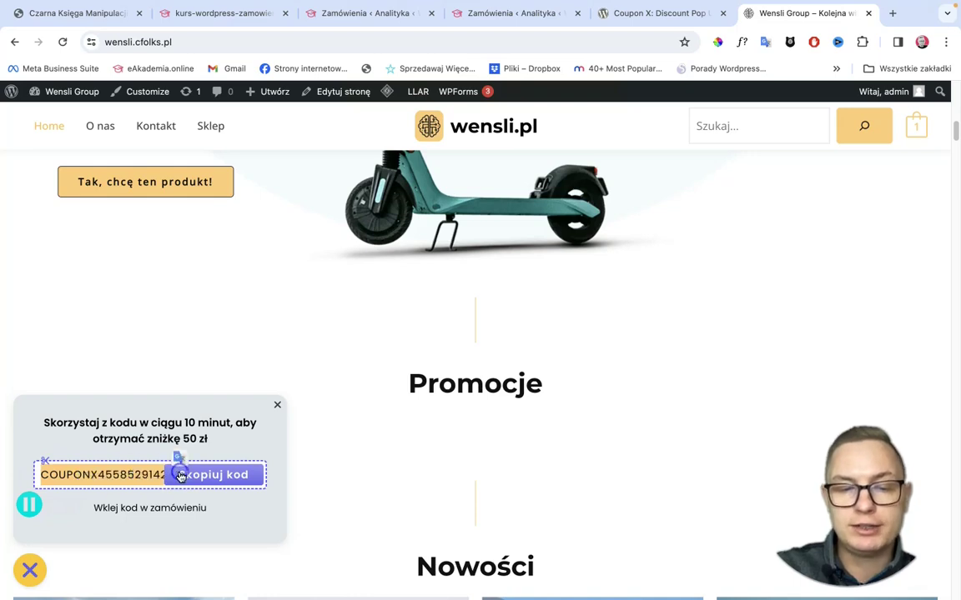
pyautogui.click(200, 476)
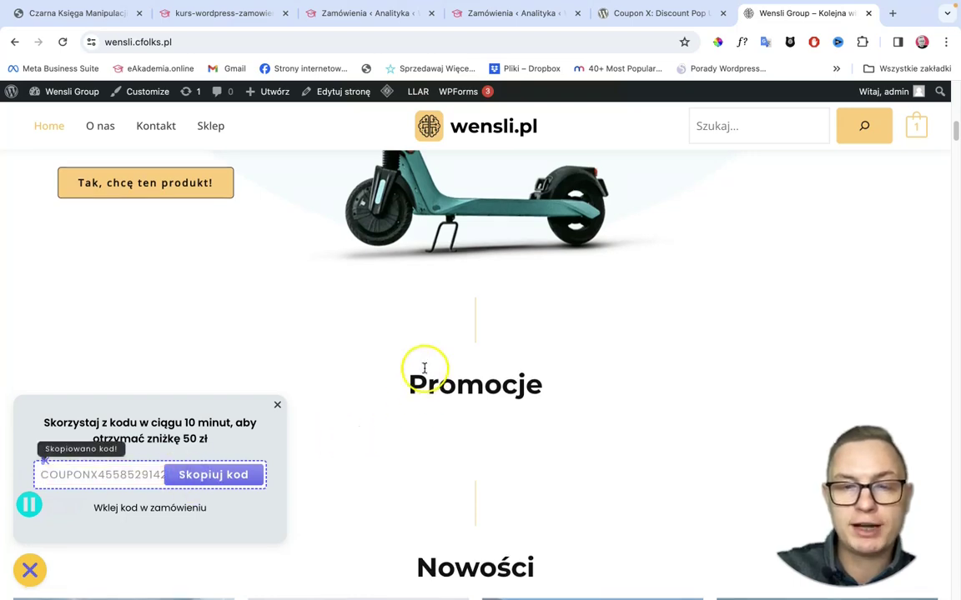
# Step: Open the first electric scooter under Nowości (E9T) and add one unit to the cart
pyautogui.scroll(1, 467, 363)
pyautogui.scroll(-5, 375, 342)
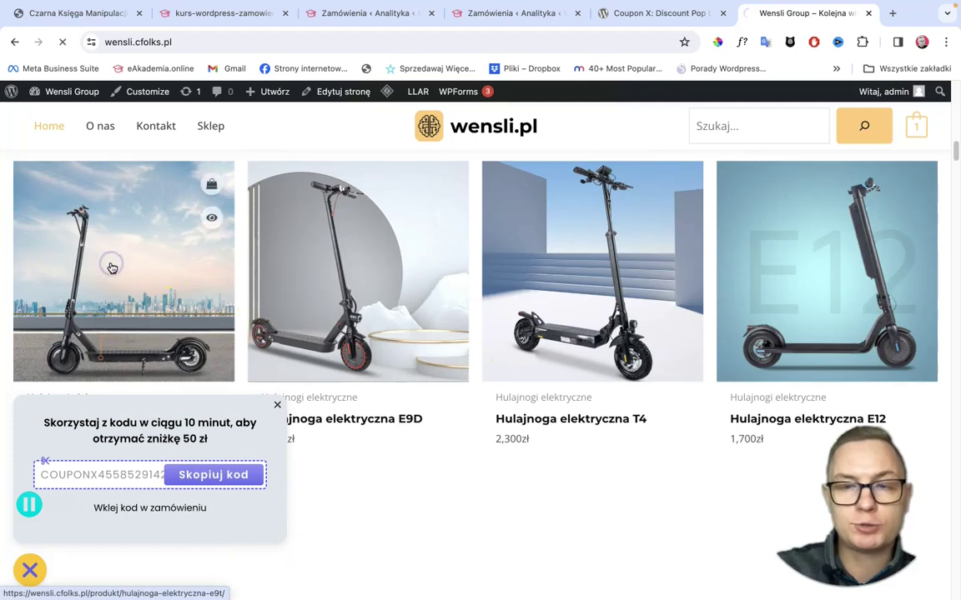
pyautogui.click(110, 268)
pyautogui.scroll(-5, 784, 369)
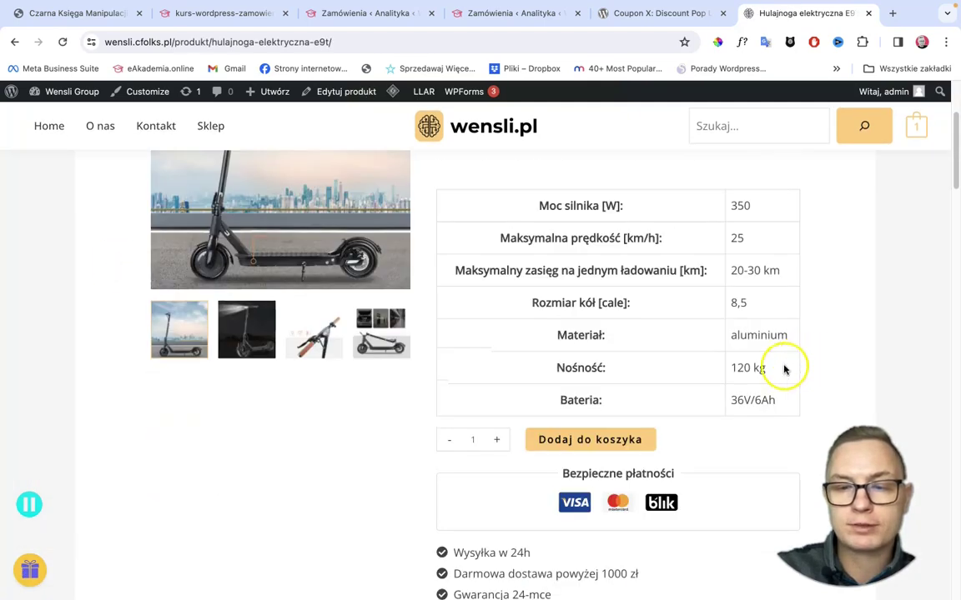
pyautogui.click(560, 279)
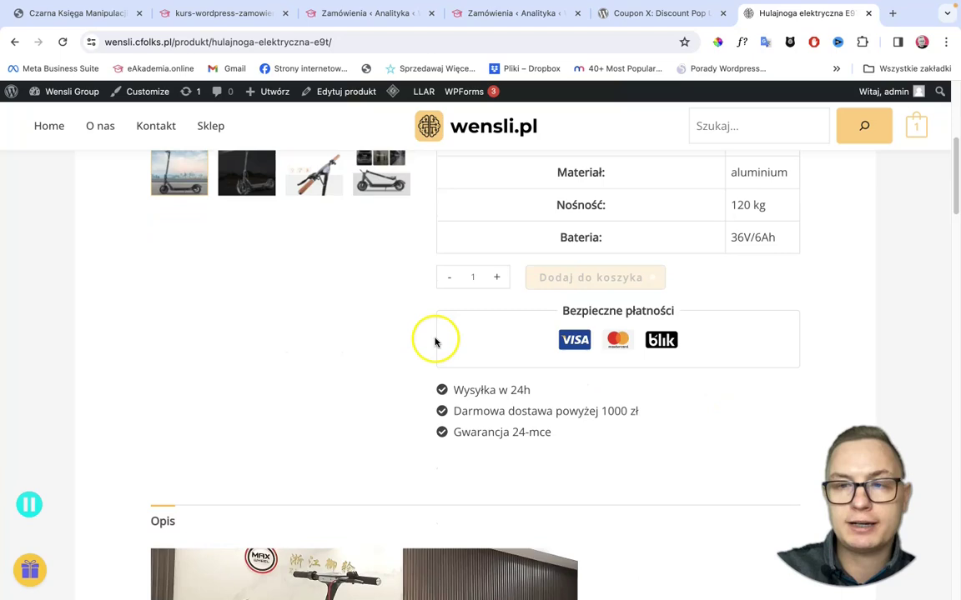
# Step: Apply the copied coupon code to the cart and check the coupon's discount line in the cart summary
pyautogui.click(183, 234)
pyautogui.press('super+v')
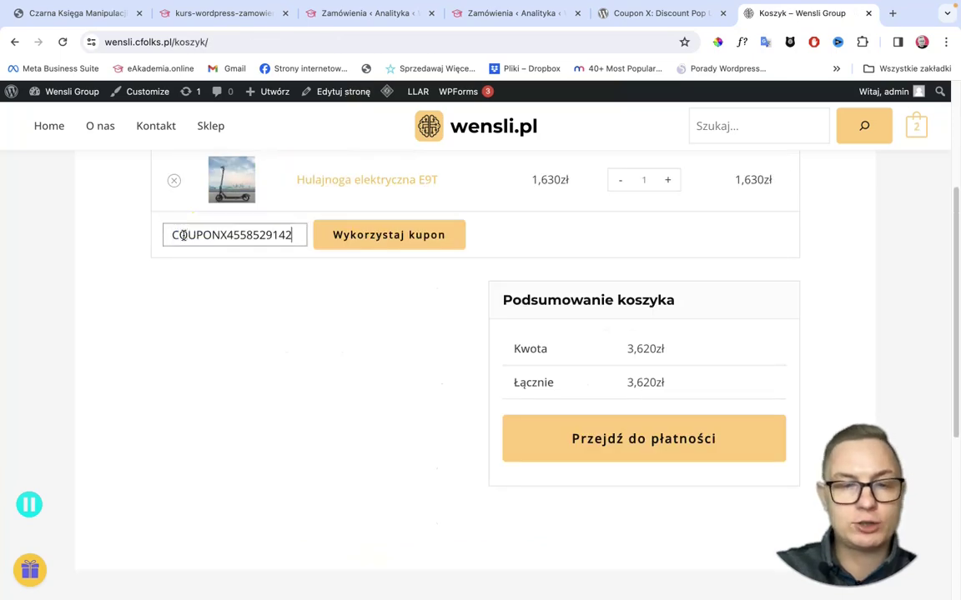
pyautogui.click(389, 242)
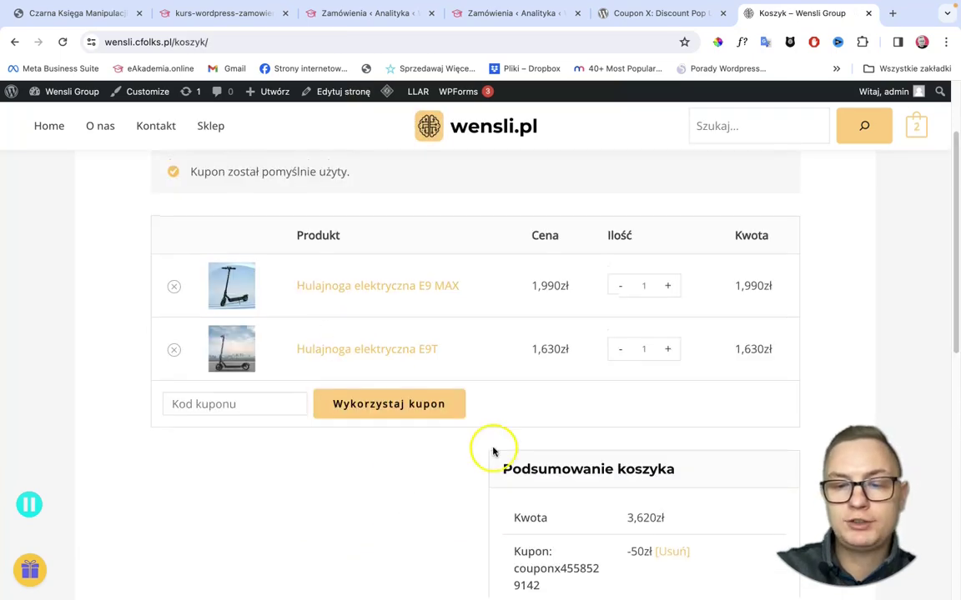
pyautogui.scroll(-3, 677, 382)
pyautogui.moveTo(606, 374); pyautogui.dragTo(508, 343)
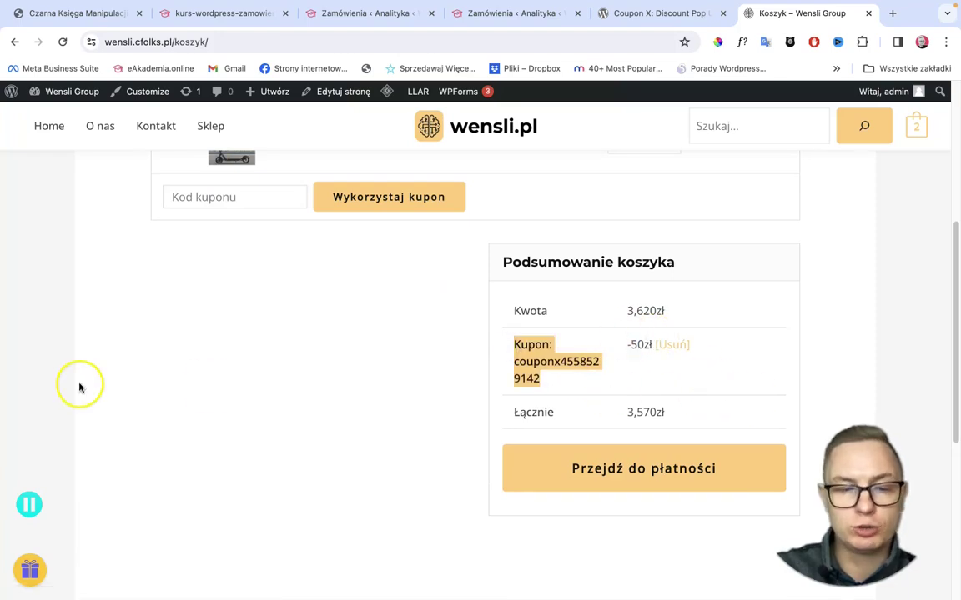
# Step: Switch to the open order page's tab, open the eAkademia.online home page and view the courses under Moje kursy online
pyautogui.press('super+2')
pyautogui.scroll(5, 522, 454)
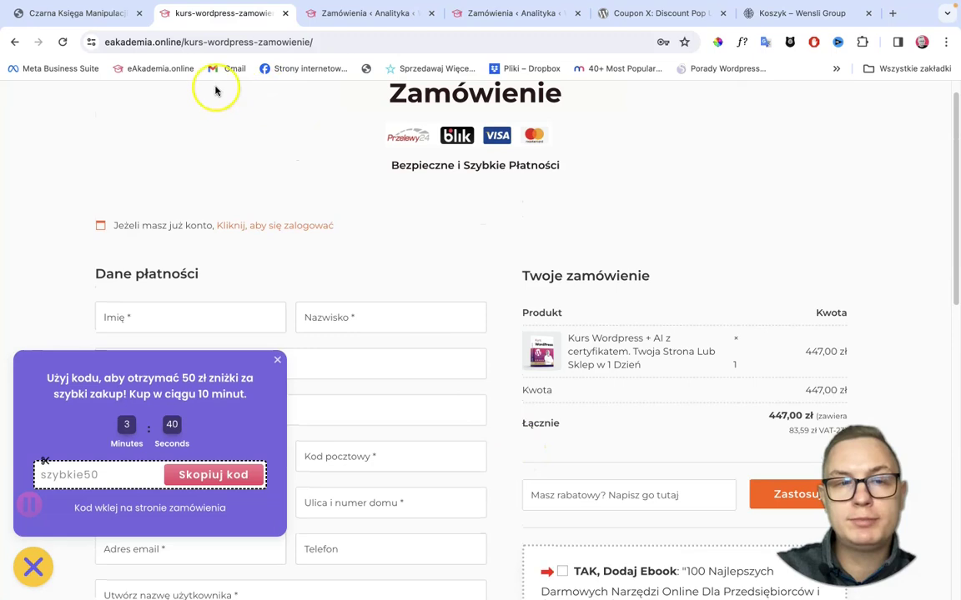
pyautogui.click(160, 68)
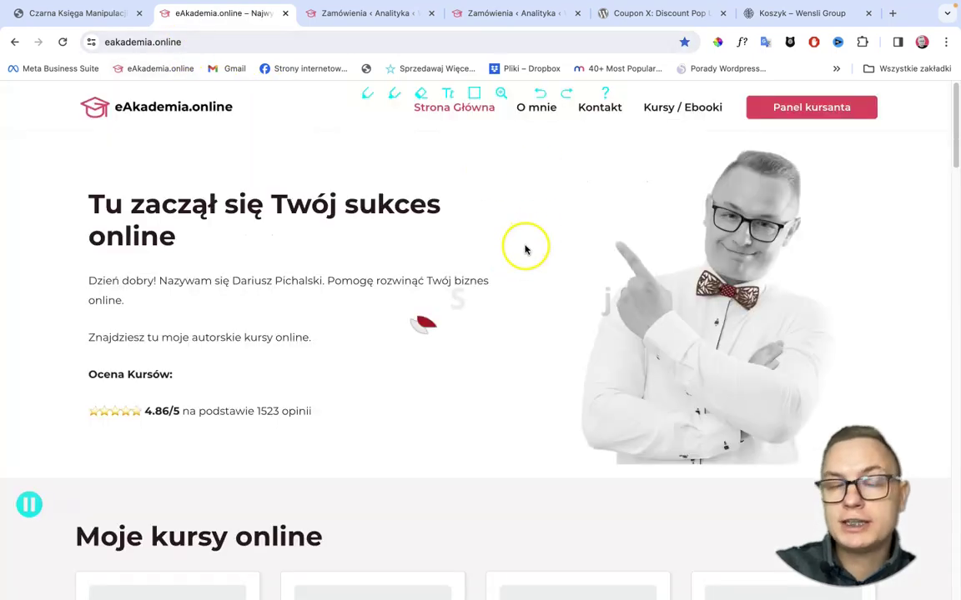
pyautogui.scroll(-3, 525, 248)
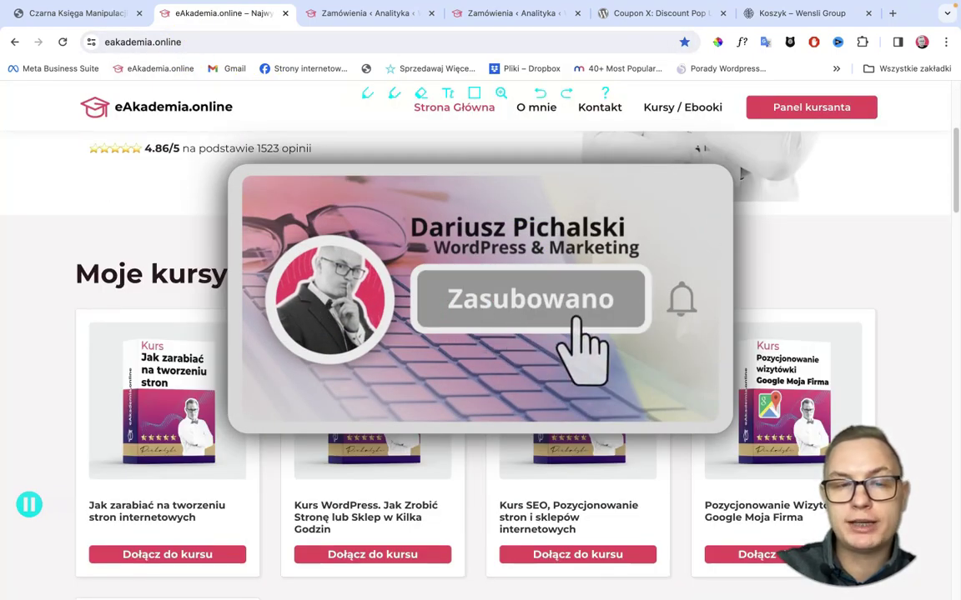
pyautogui.click(179, 42)
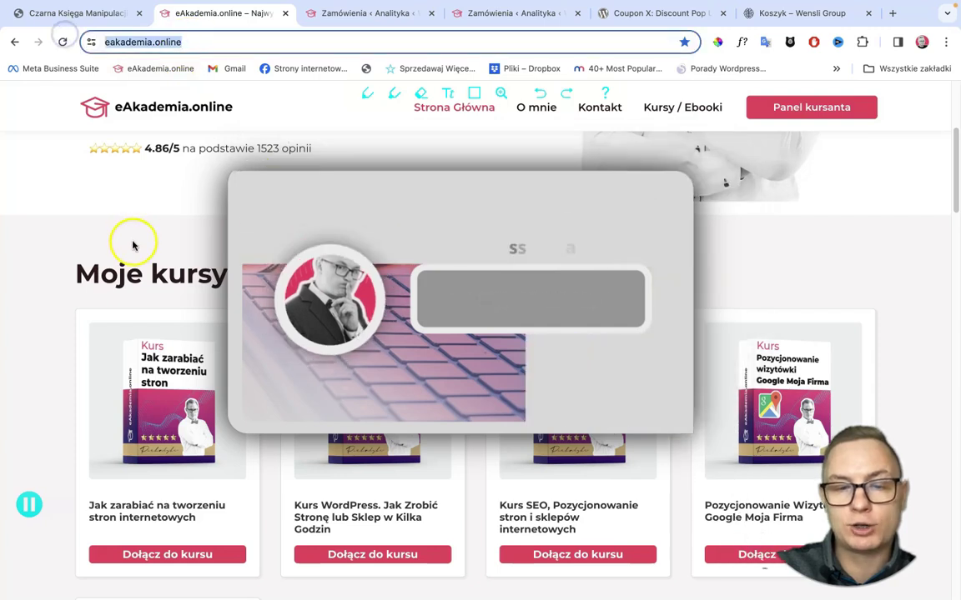